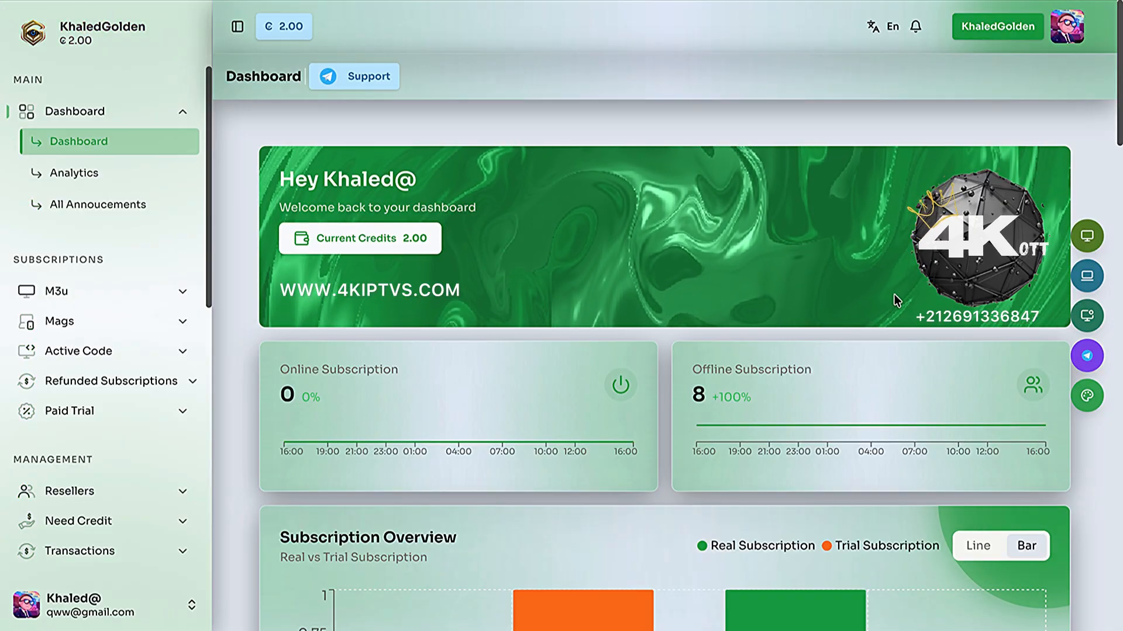
Try the Dark color mode, restore Light, and view the available primary theme colors before closing the theme settings.
left_click(1089, 396)
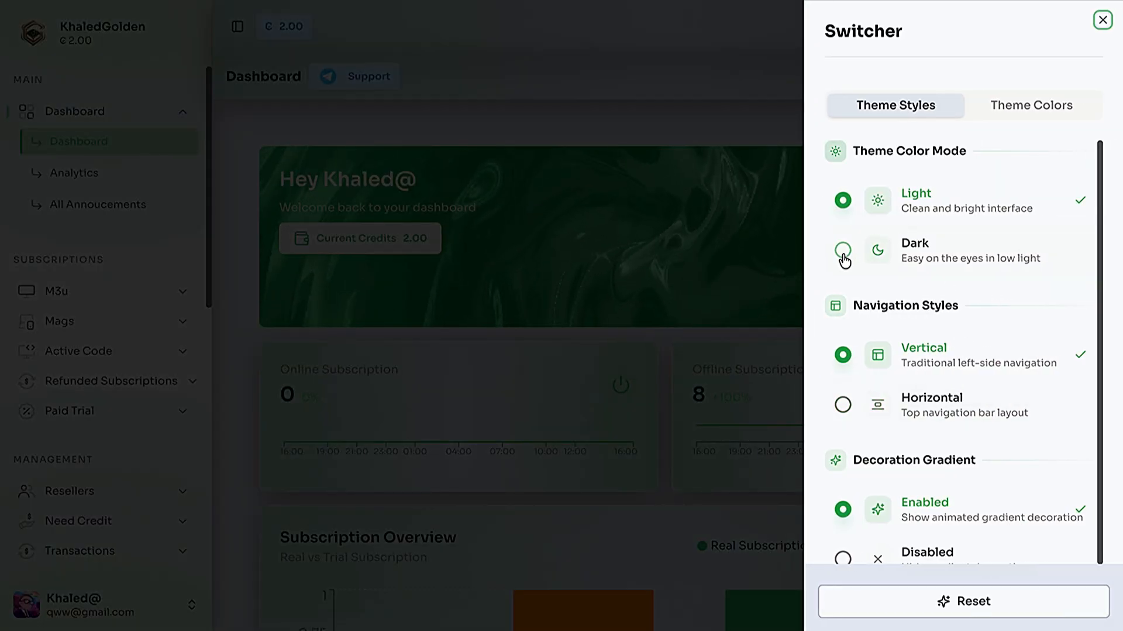
left_click(843, 252)
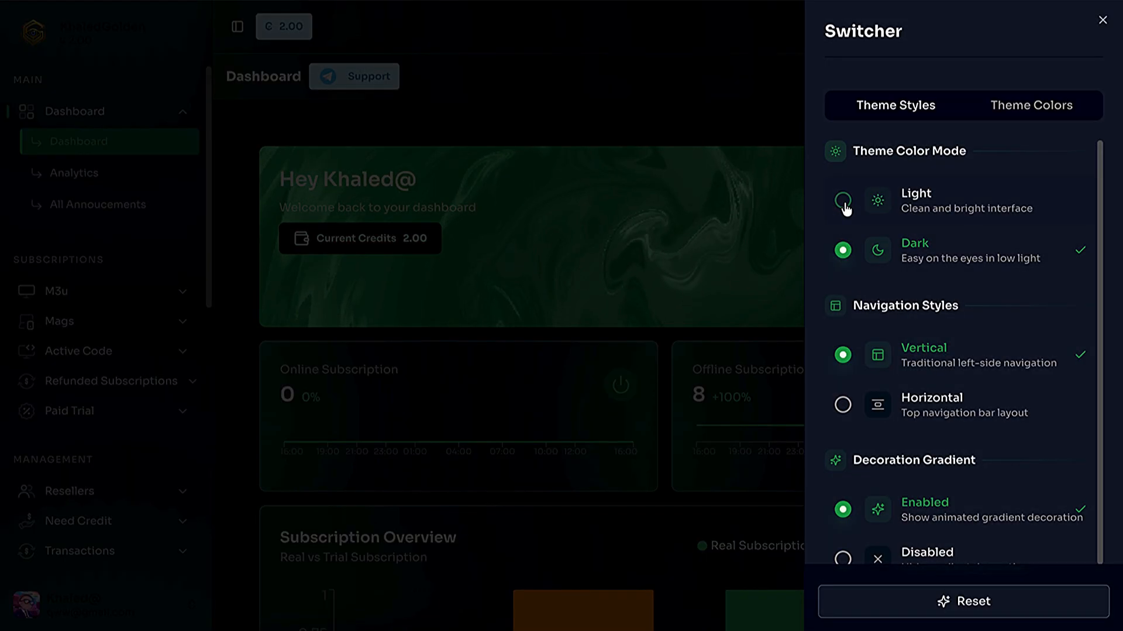
left_click(844, 201)
scroll(883, 337, "down", 1)
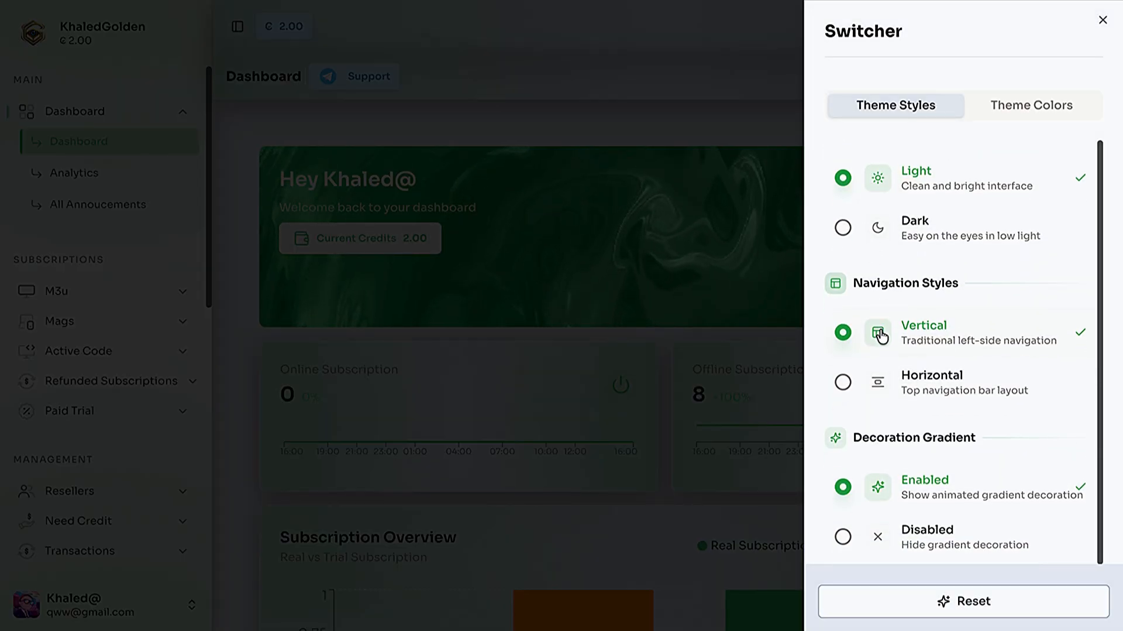
left_click(1027, 109)
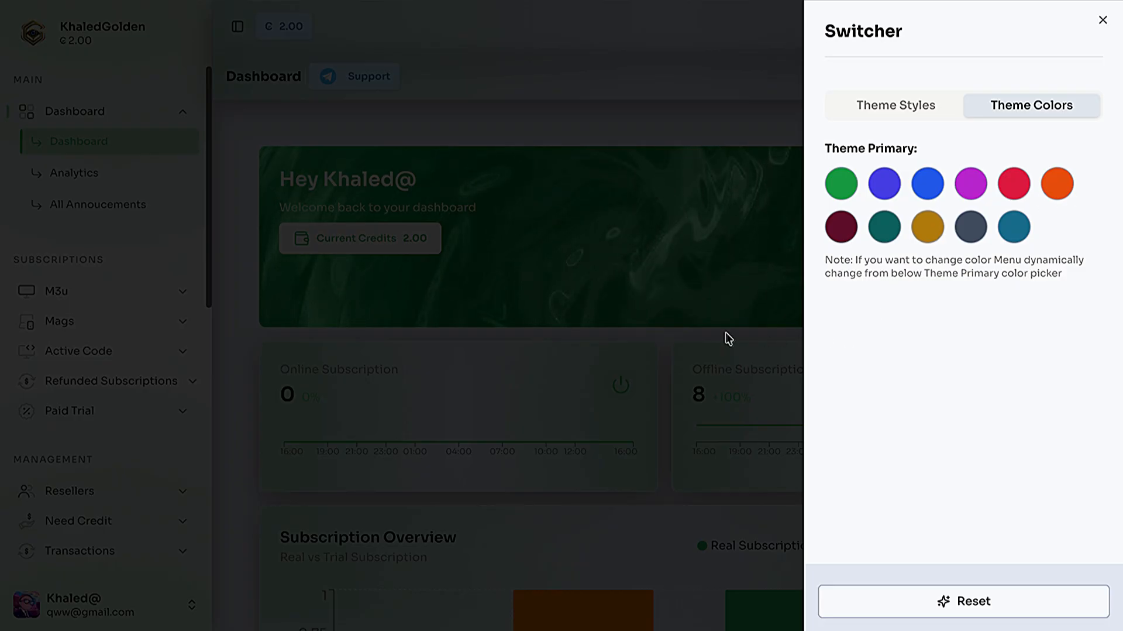
left_click(665, 262)
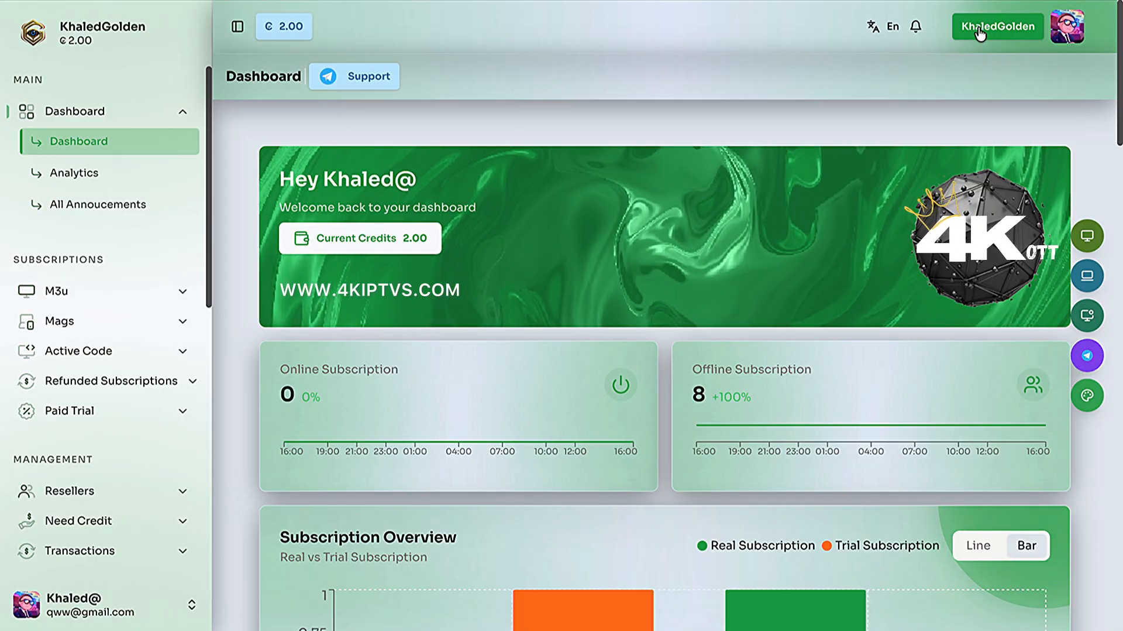
Check the interface language choices and notifications, and look over the dashboard overview.
left_click(877, 30)
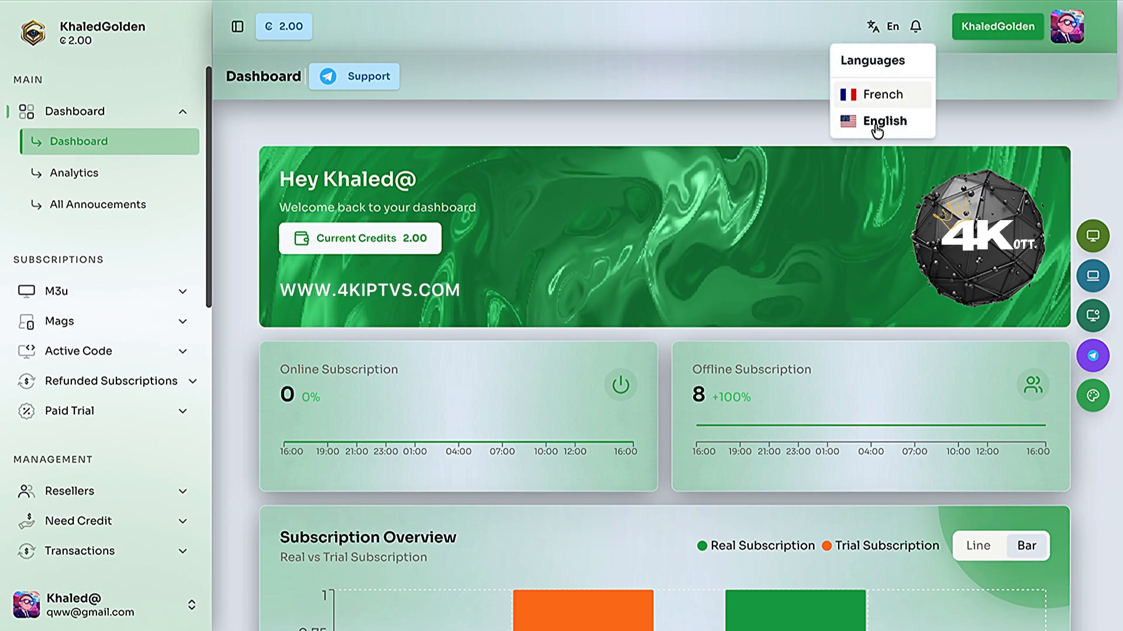
left_click(895, 27)
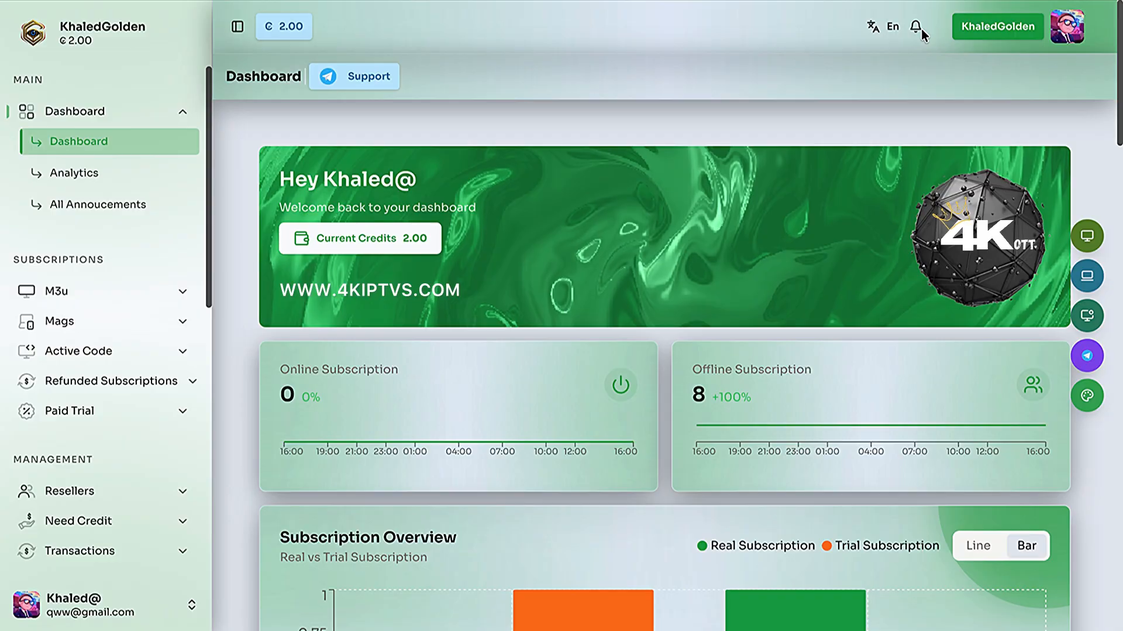
left_click(914, 28)
left_click(917, 27)
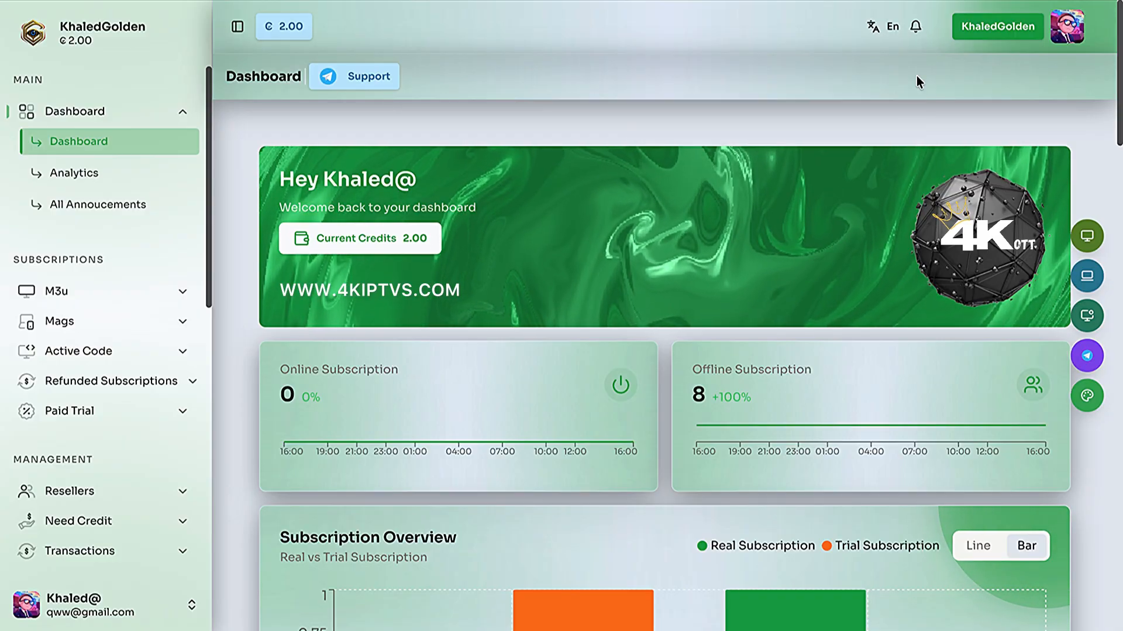
scroll(763, 297, "down", 1)
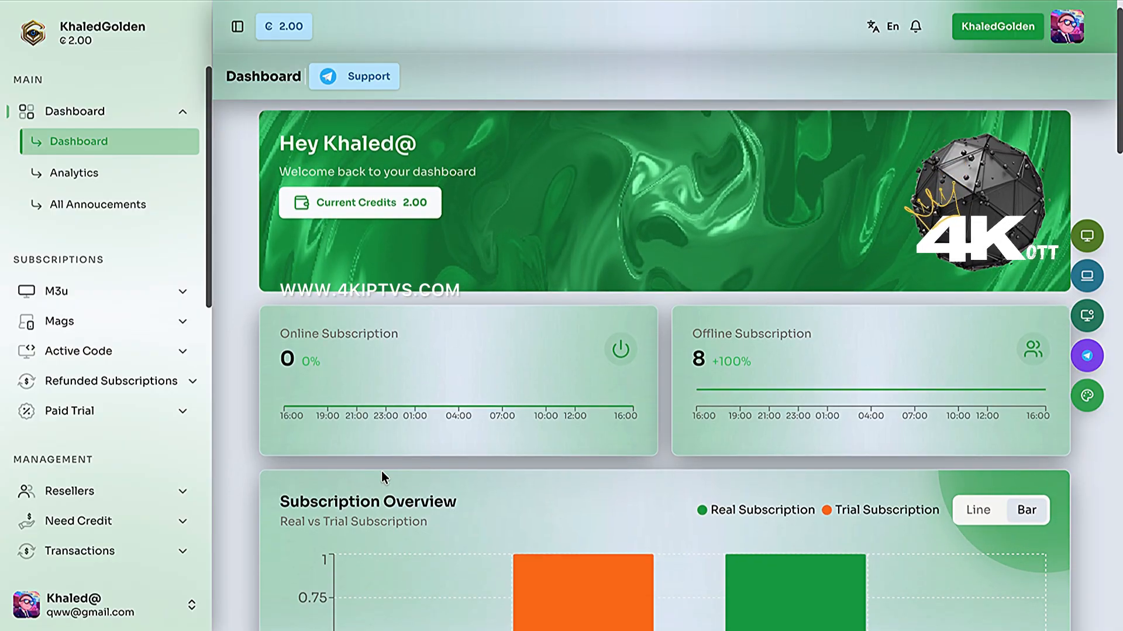
scroll(611, 444, "up", 1)
scroll(105, 293, "up", 1)
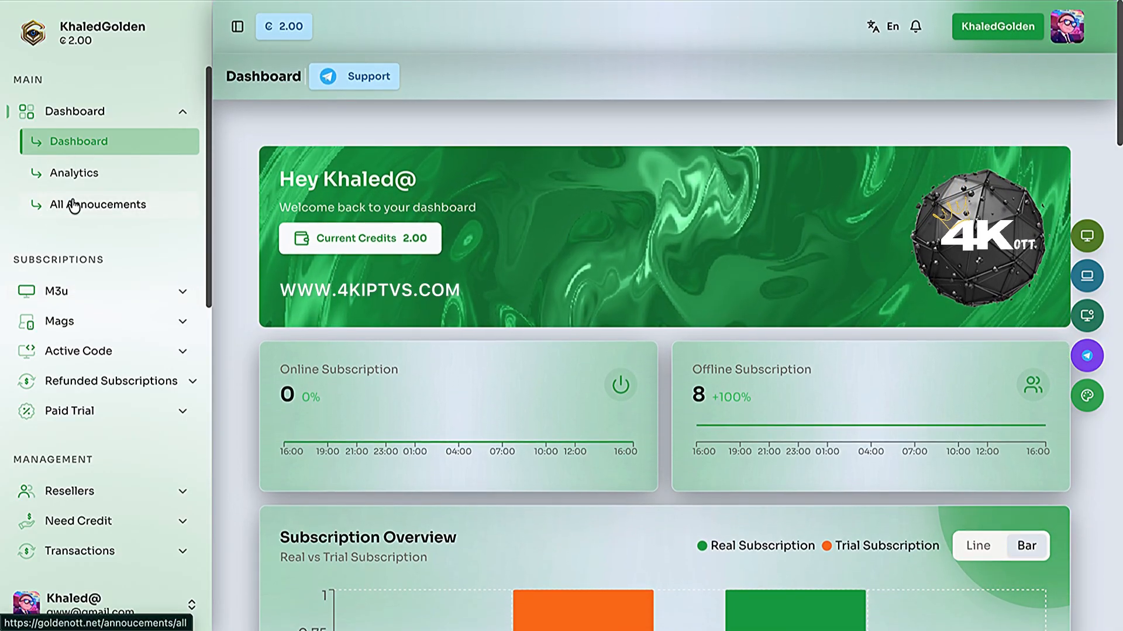
Start a new M3u subscription and choose the 24 Hours trial package.
left_click(105, 294)
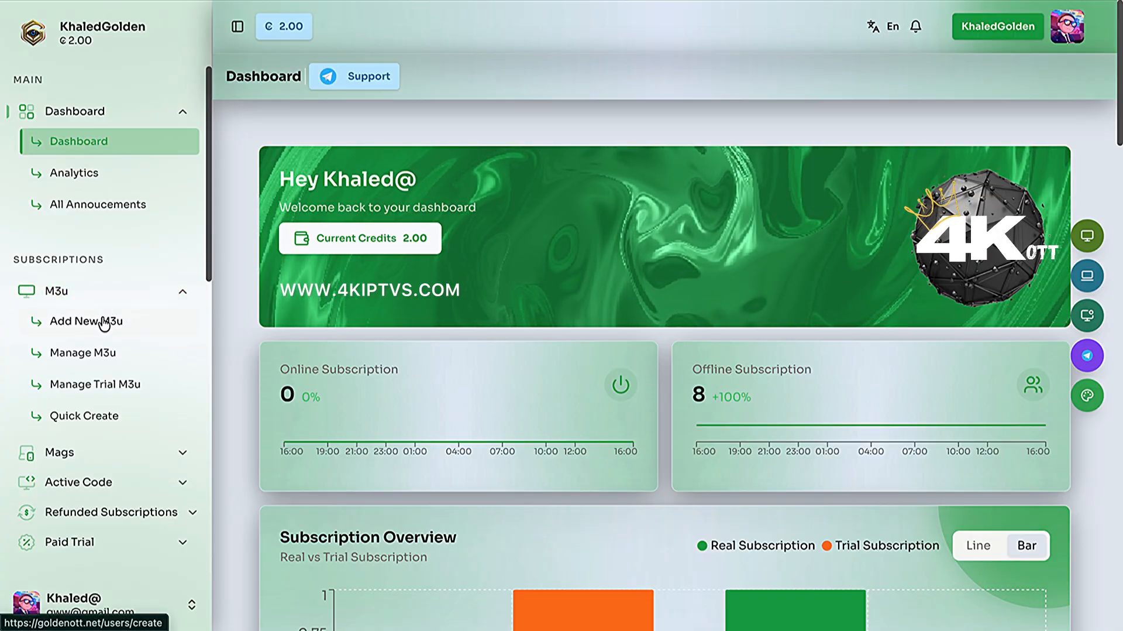
left_click(102, 321)
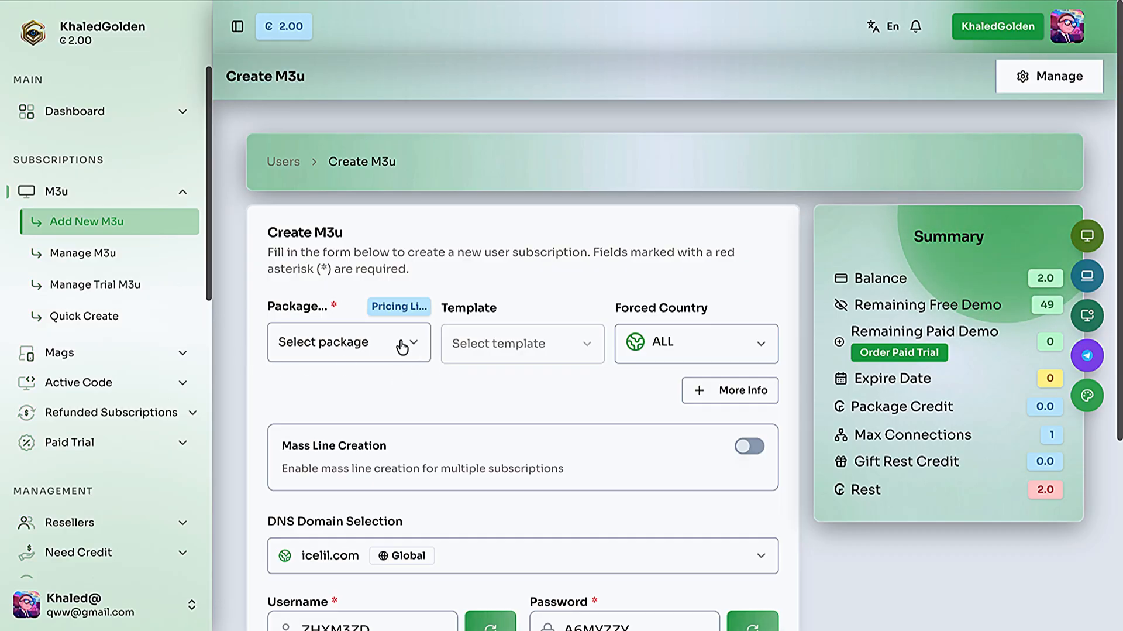
left_click(402, 347)
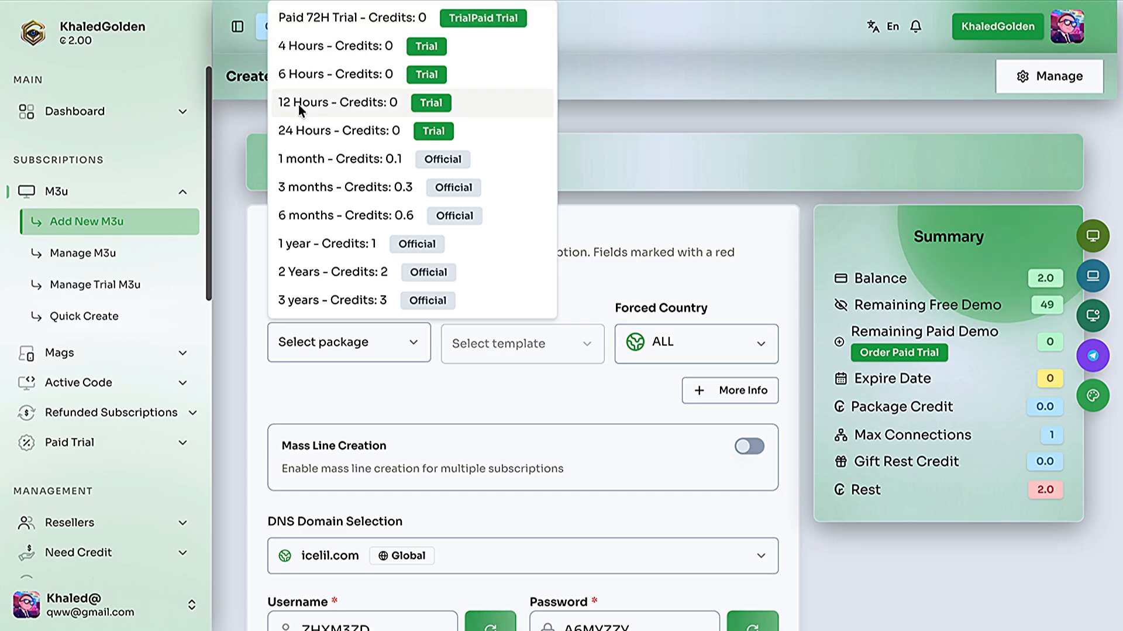
left_click(389, 124)
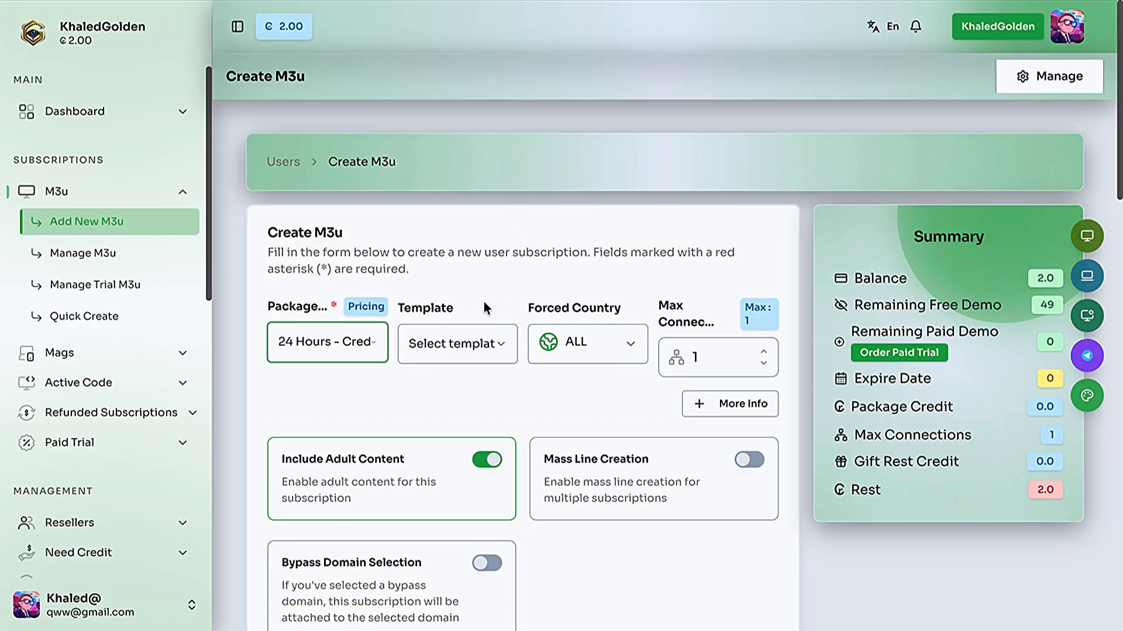
Look through the available channel templates and forced country choices for the new subscription, leaving both unchanged.
left_click(478, 363)
scroll(475, 124, "down", 1)
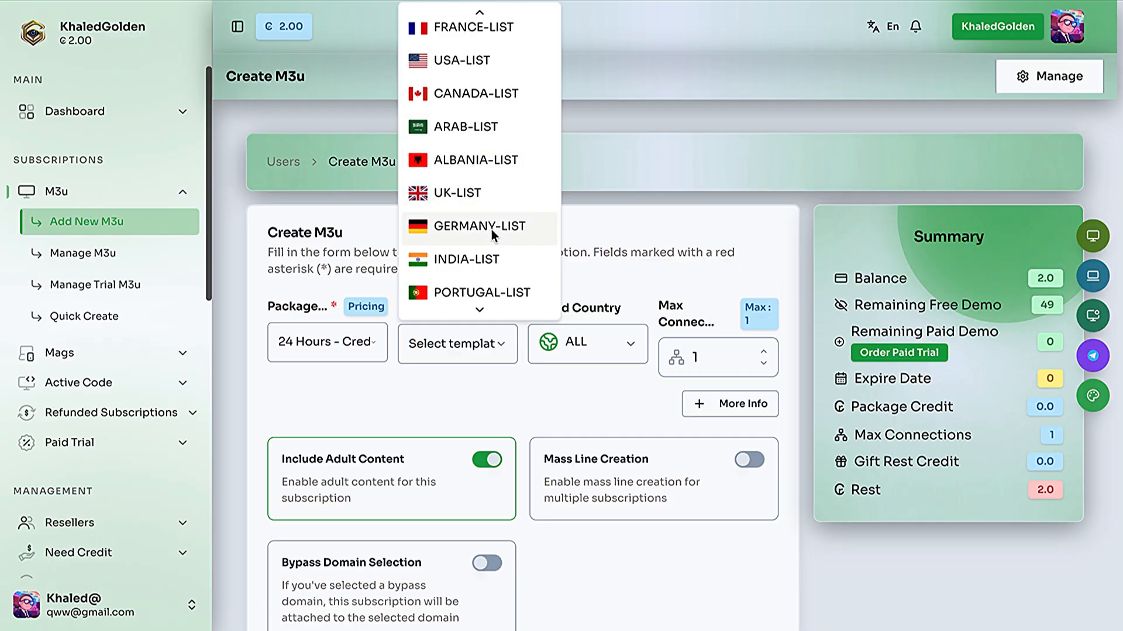
scroll(466, 224, "down", 3)
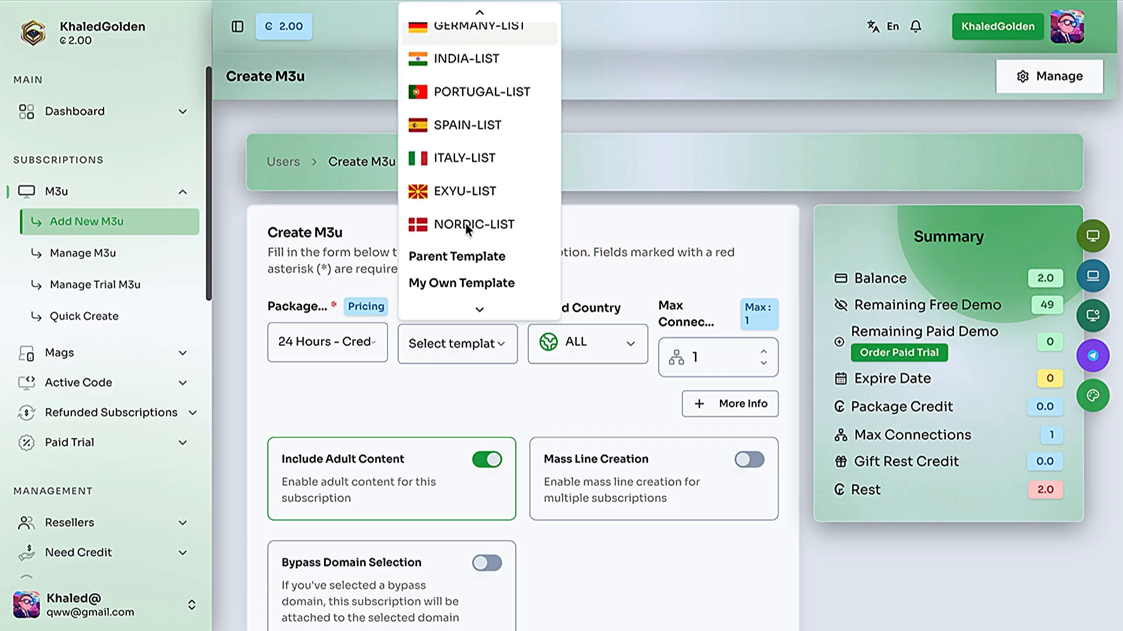
left_click(412, 379)
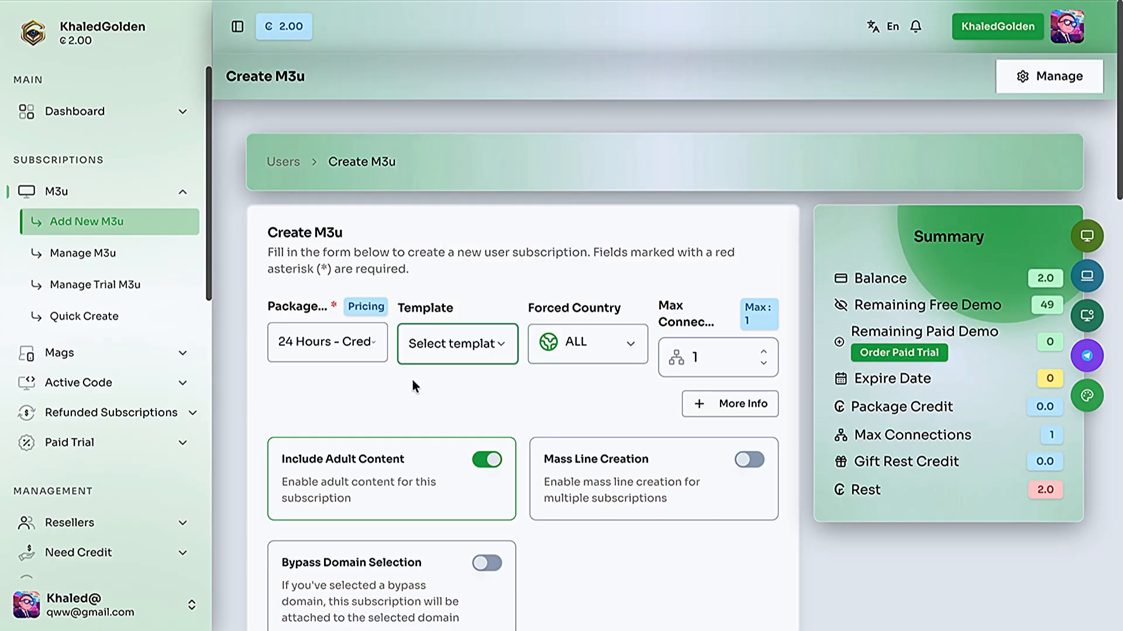
left_click(595, 355)
scroll(577, 182, "down", 4)
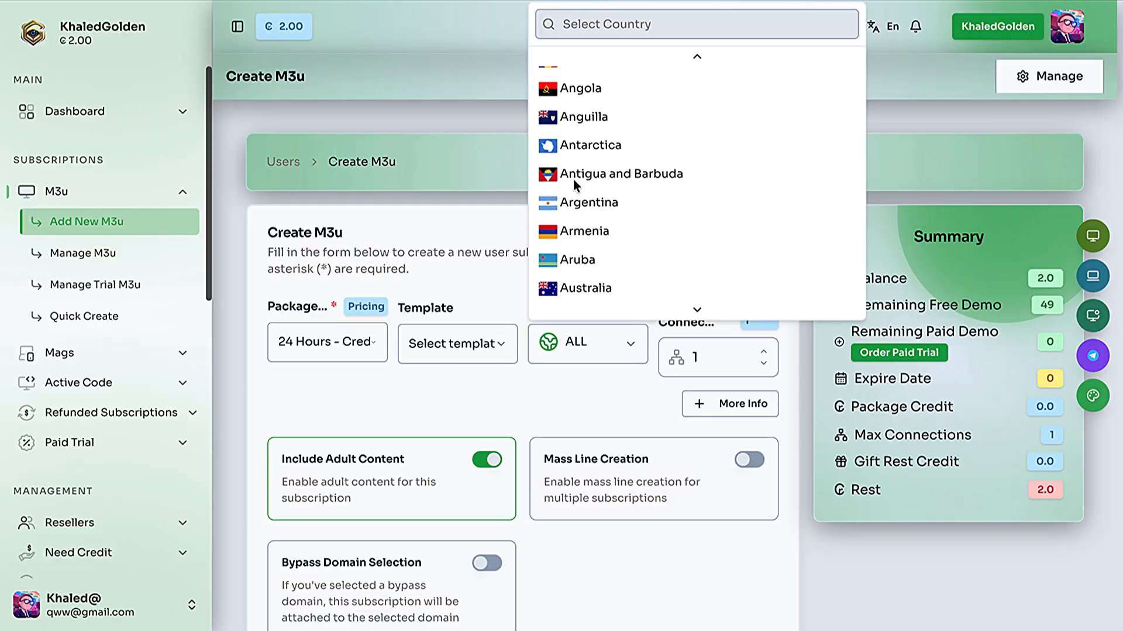
scroll(577, 185, "up", 4)
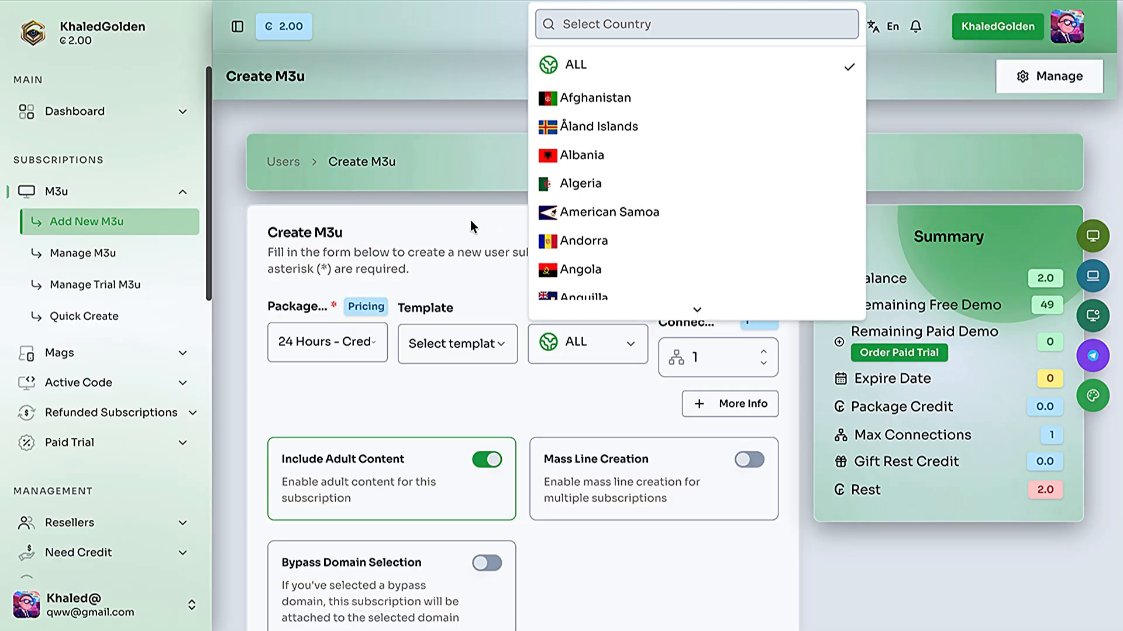
left_click(474, 226)
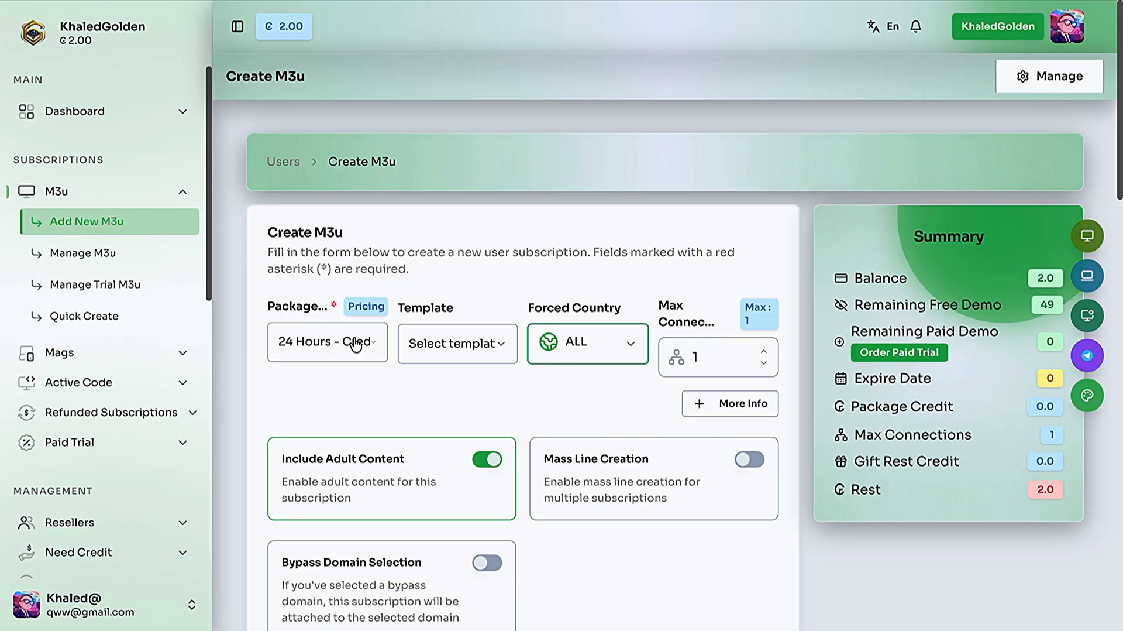
Try the 1 year official package, and set the subscription's package to the 12 Hours trial instead.
left_click(354, 344)
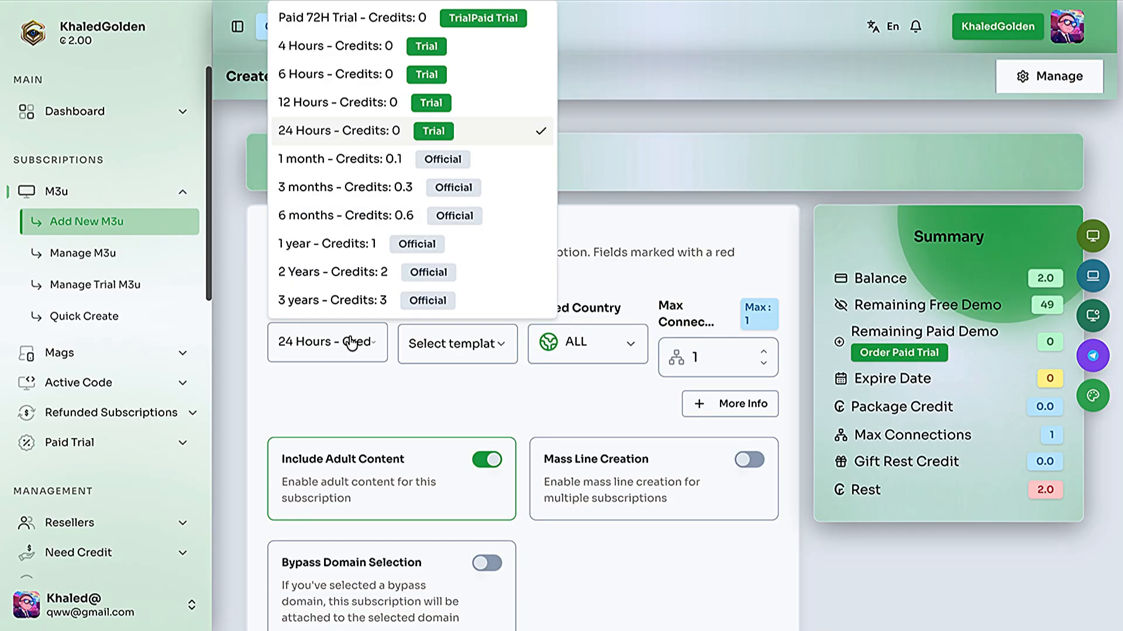
left_click(334, 243)
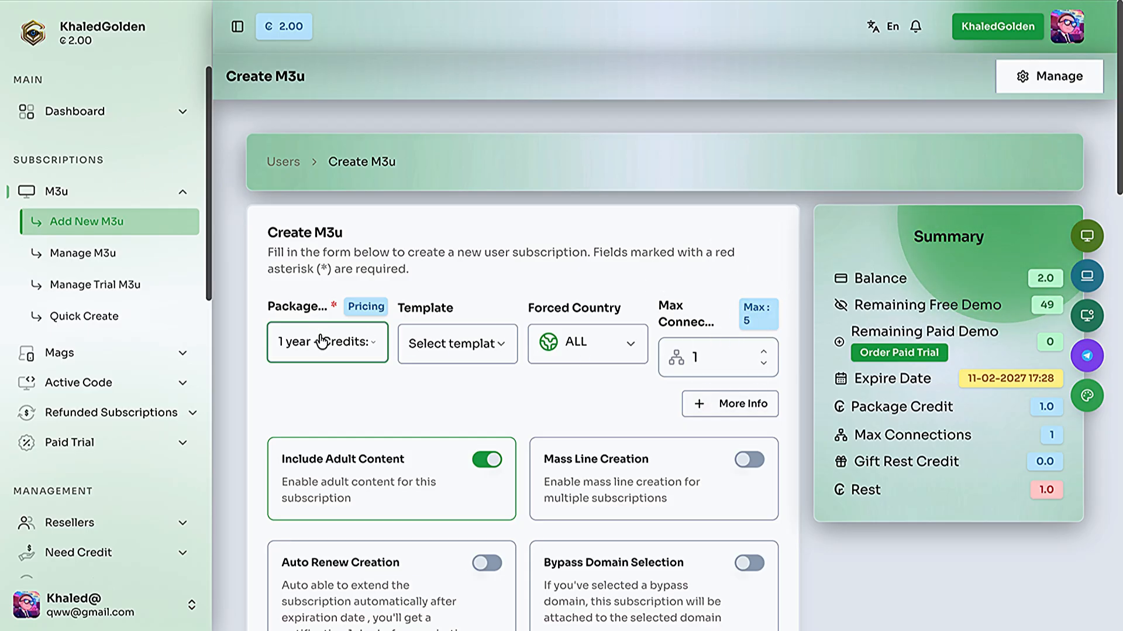
left_click(322, 342)
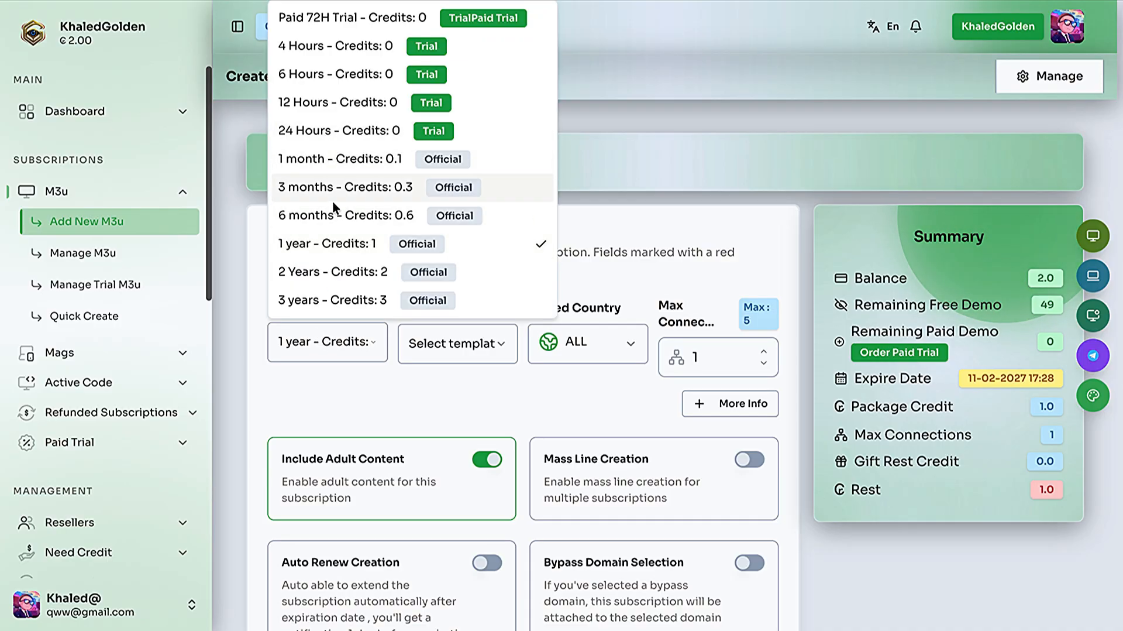
left_click(341, 101)
Select all Live bouquets and all VOD bouquets for the new subscription.
scroll(493, 342, "down", 5)
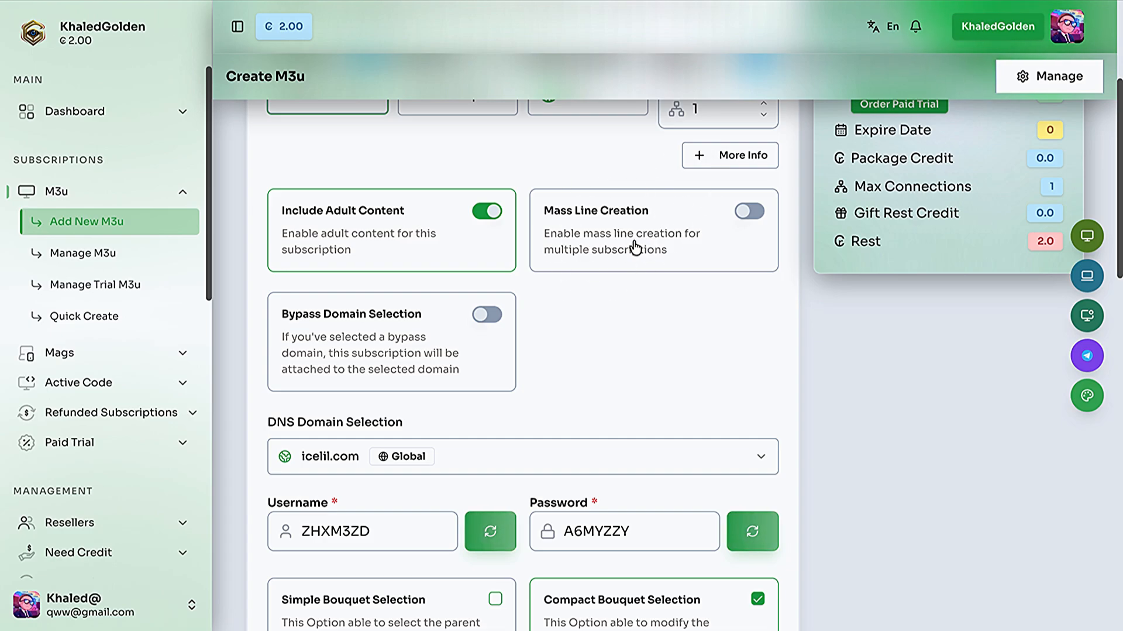
scroll(589, 330, "down", 1)
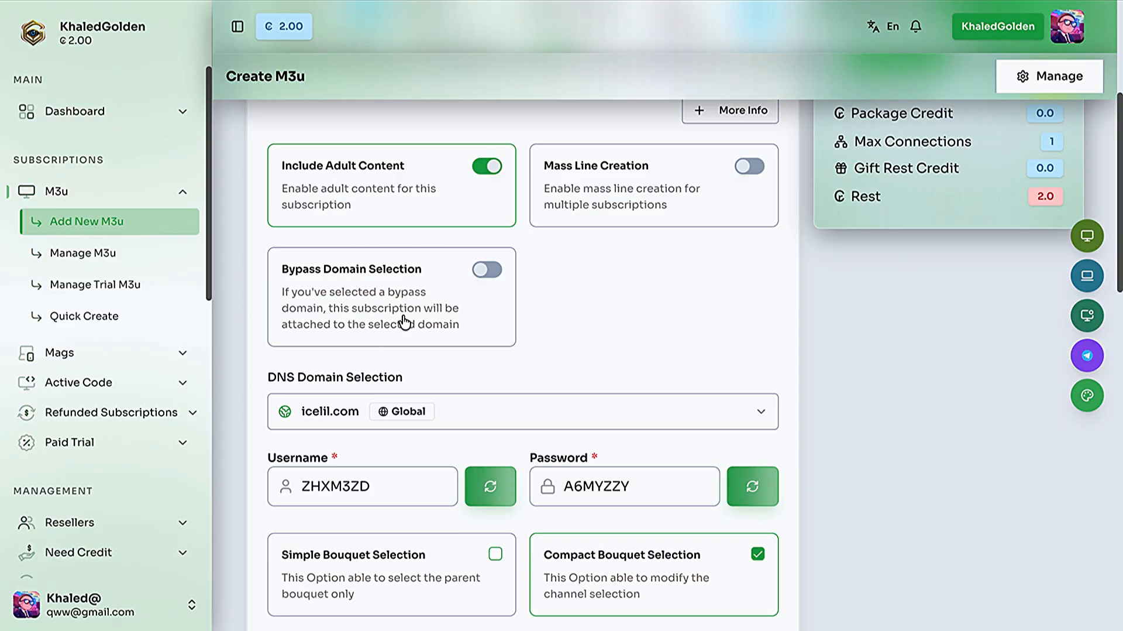
scroll(404, 321, "down", 3)
scroll(402, 314, "down", 1)
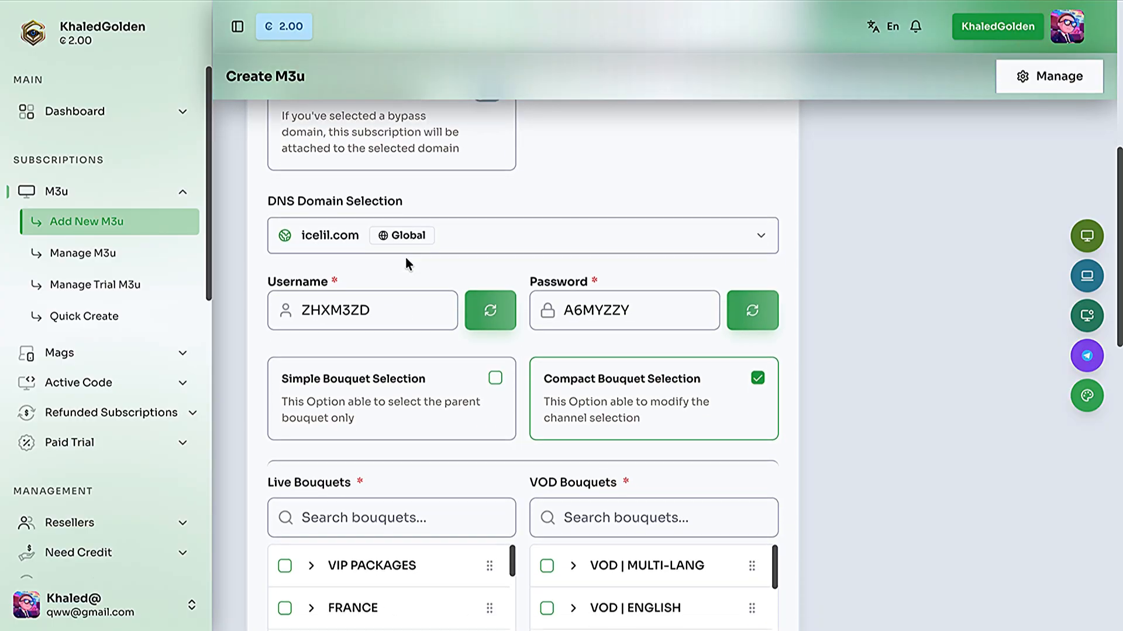
scroll(406, 261, "down", 2)
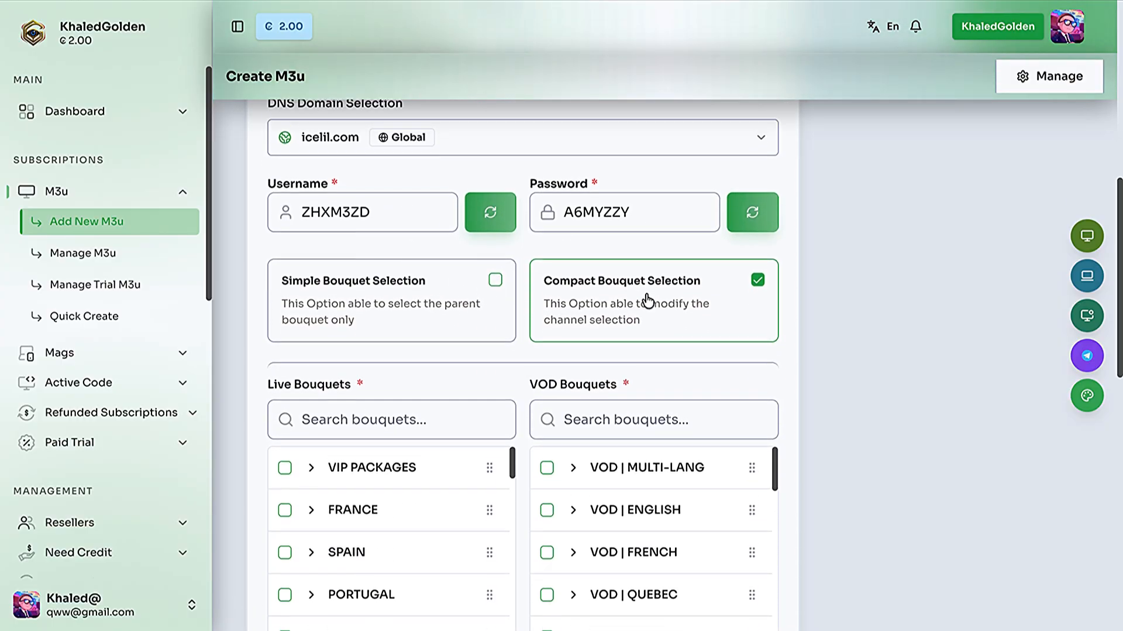
scroll(702, 264, "down", 1)
scroll(596, 283, "down", 3)
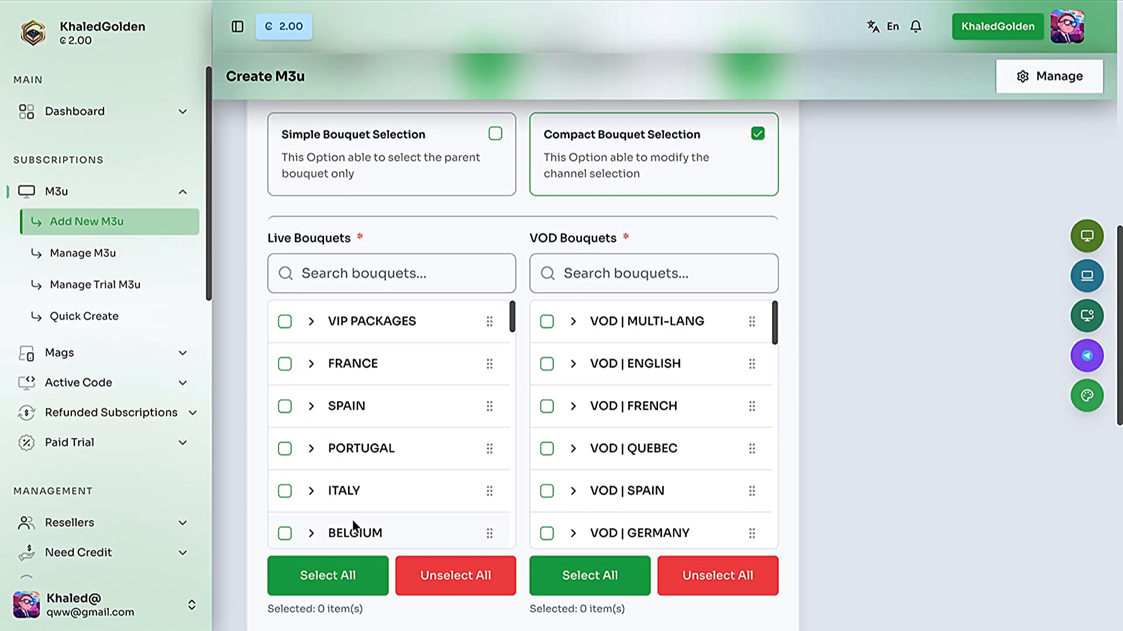
left_click(332, 571)
left_click(635, 578)
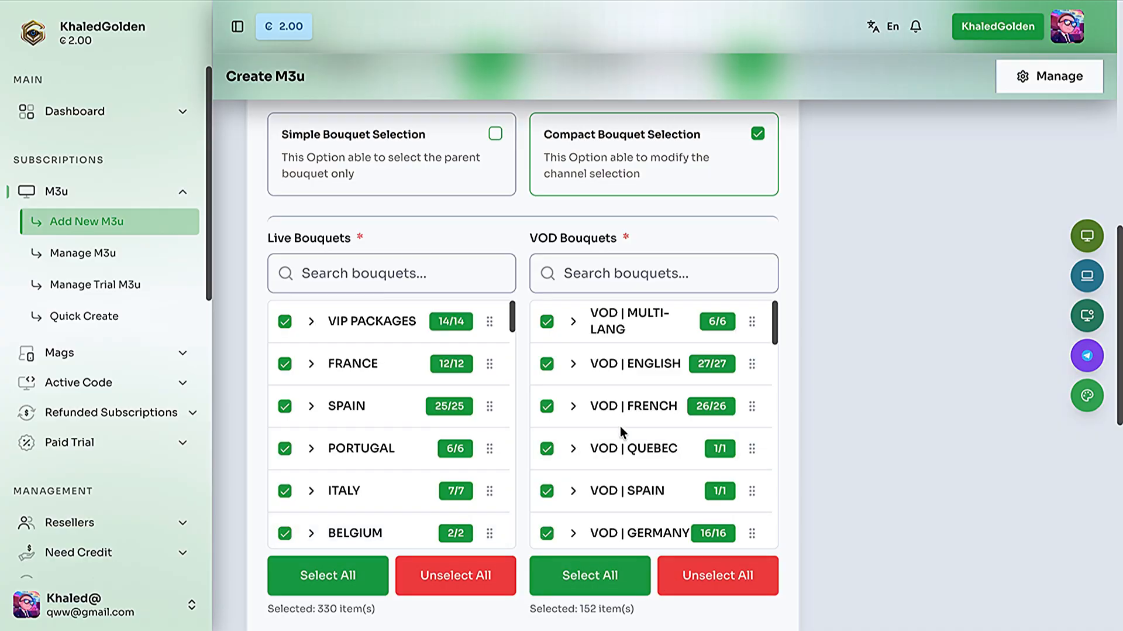
Select all Series bouquets for the new subscription.
scroll(620, 426, "down", 5)
scroll(343, 466, "down", 1)
scroll(343, 466, "down", 10)
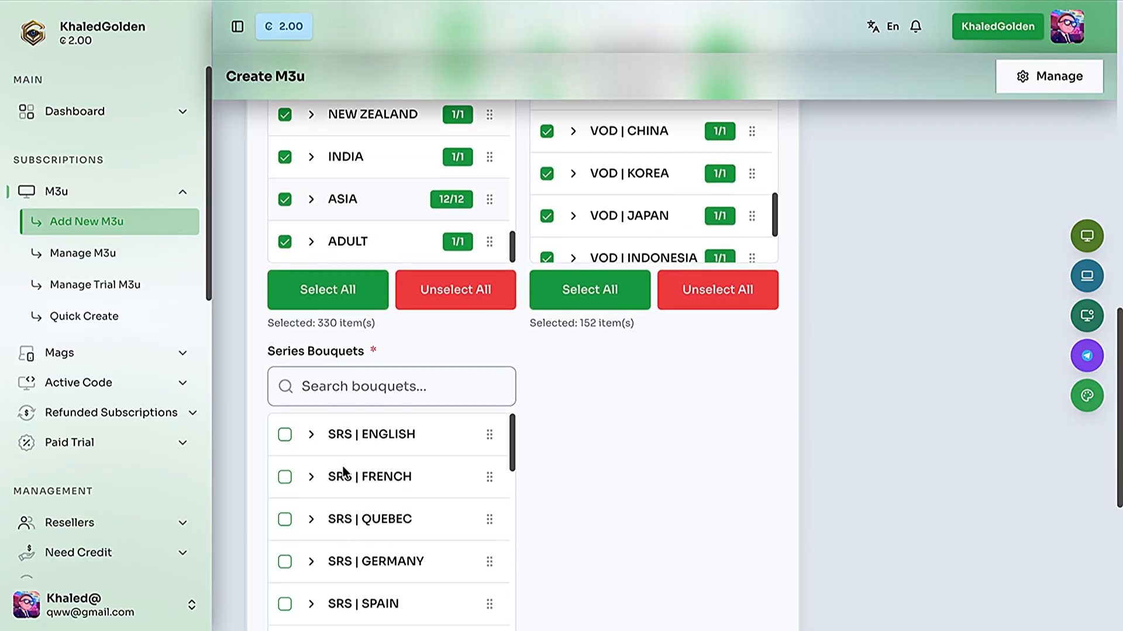
scroll(632, 422, "down", 3)
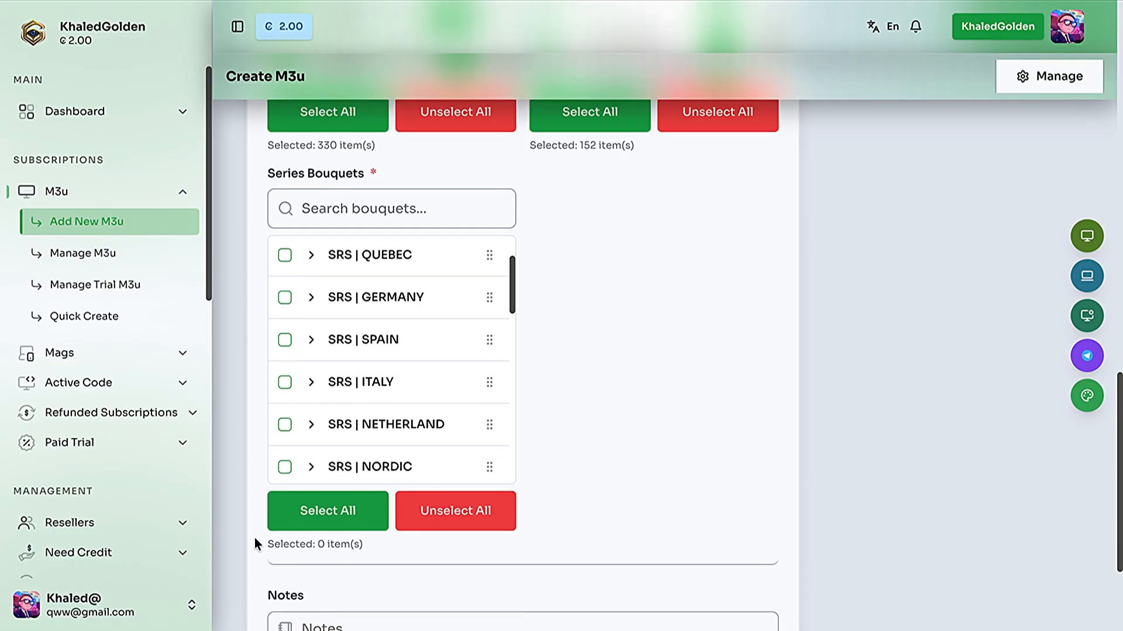
left_click(328, 511)
Paste the contact's phone number into the notes and create the trial user.
scroll(693, 364, "down", 3)
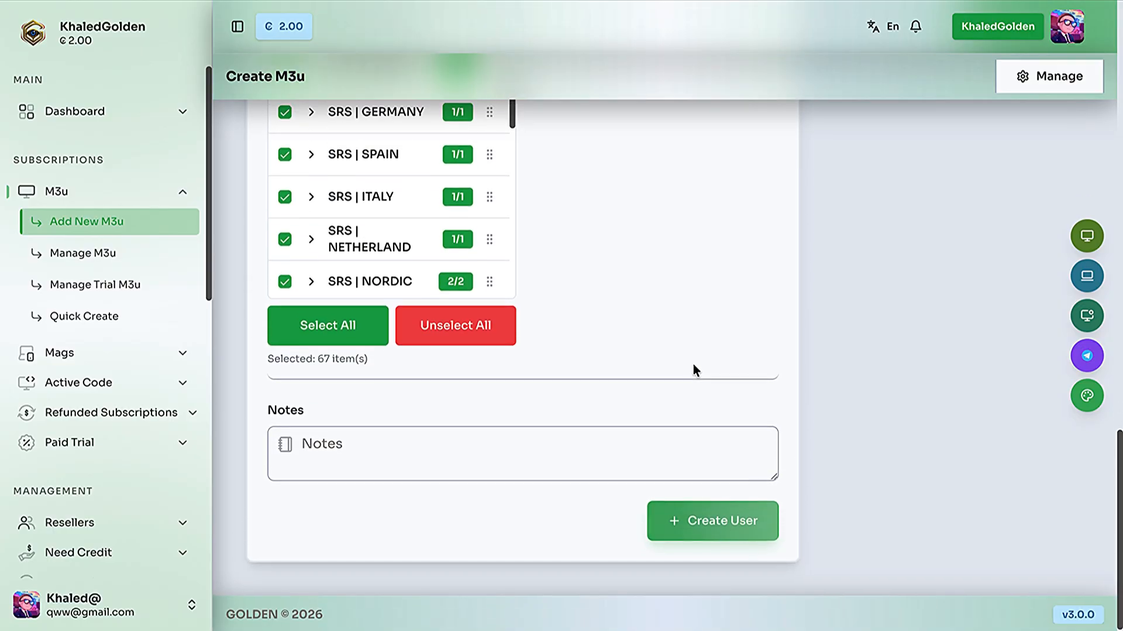
left_click(397, 446)
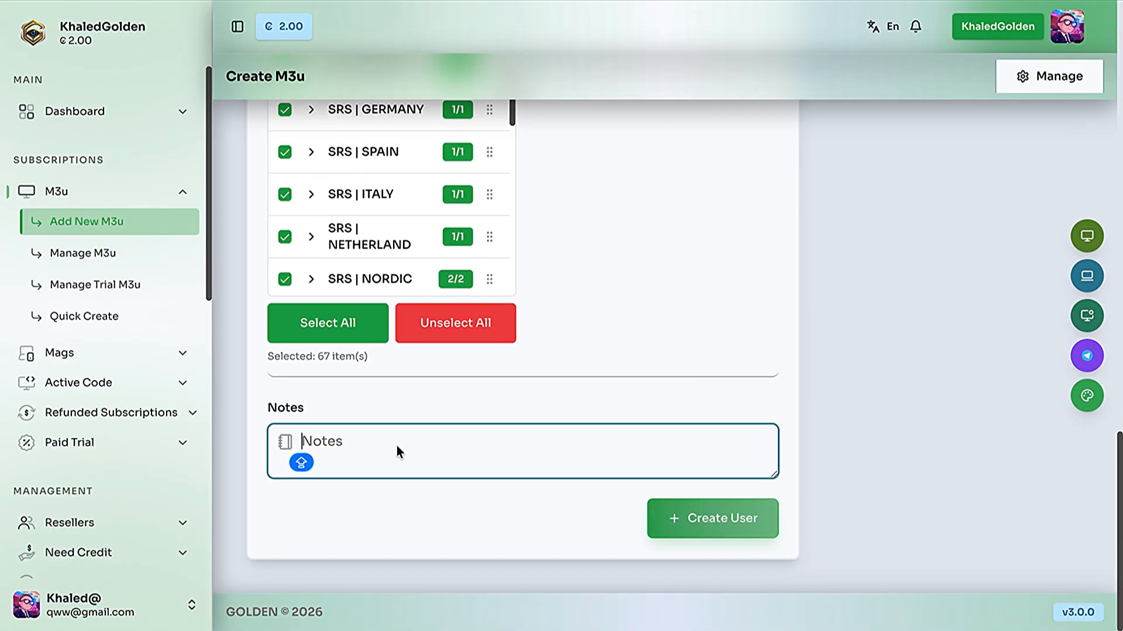
key("ctrl+v")
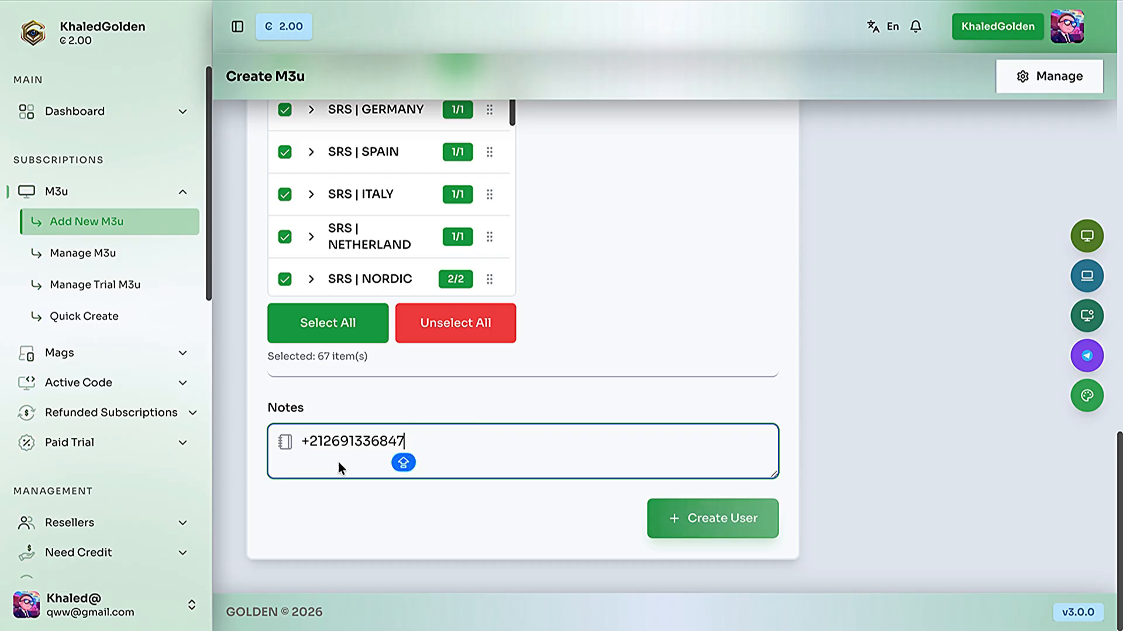
left_click(704, 529)
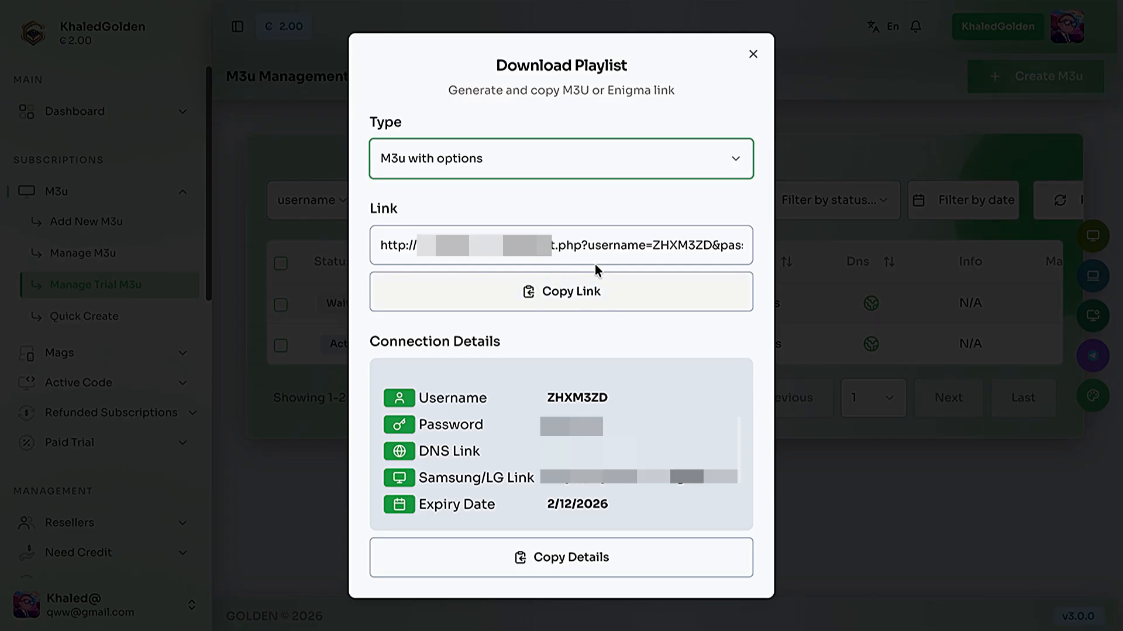
Examine the trial subscription's M3u playlist link and close the playlist details.
left_click_drag(582, 246, 426, 271)
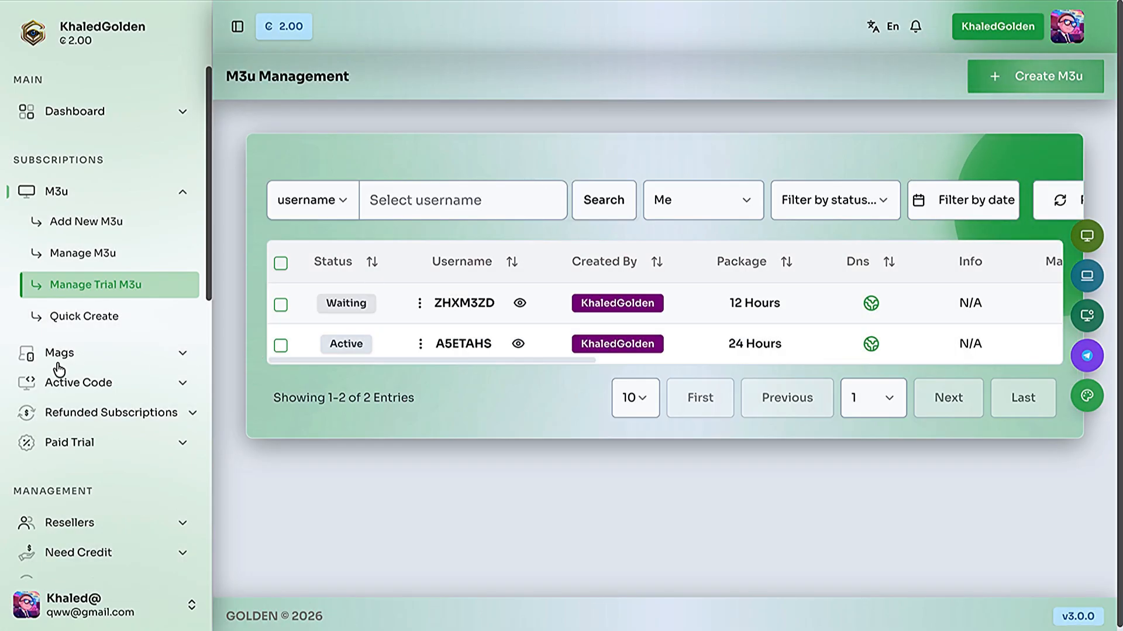
Expand the Mags and Active Code sections to view their subscription options.
scroll(55, 370, "down", 1)
left_click(93, 295)
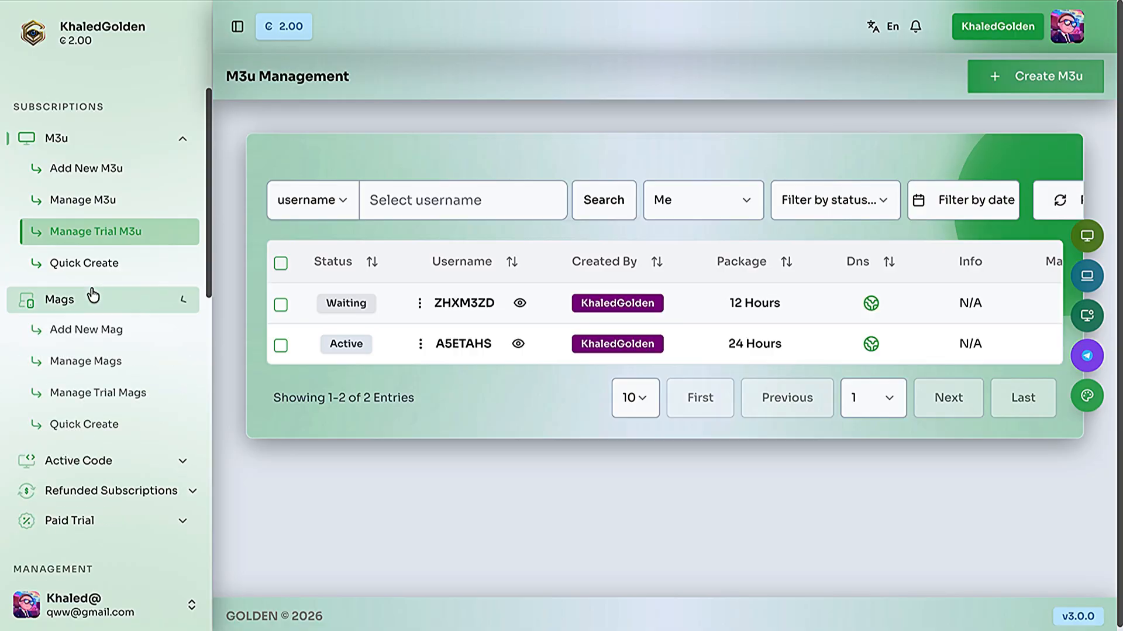
scroll(110, 392, "down", 1)
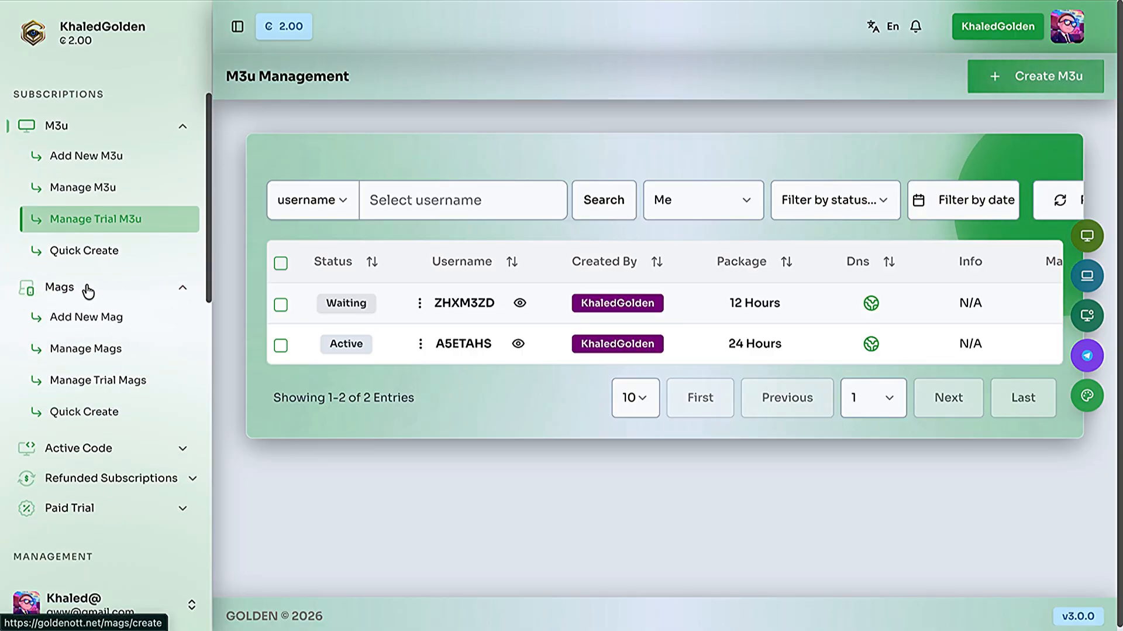
left_click(111, 449)
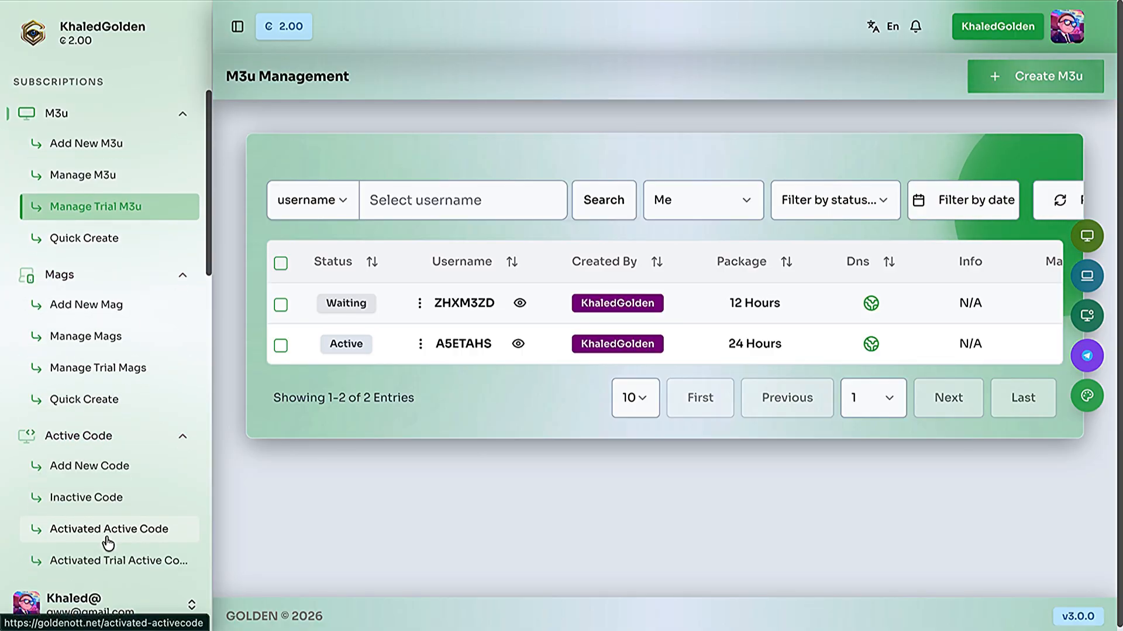
Expand the Paid Trial and Resellers sections to view the paid trial and reseller management options.
scroll(72, 539, "down", 2)
scroll(159, 376, "down", 3)
scroll(159, 376, "down", 3)
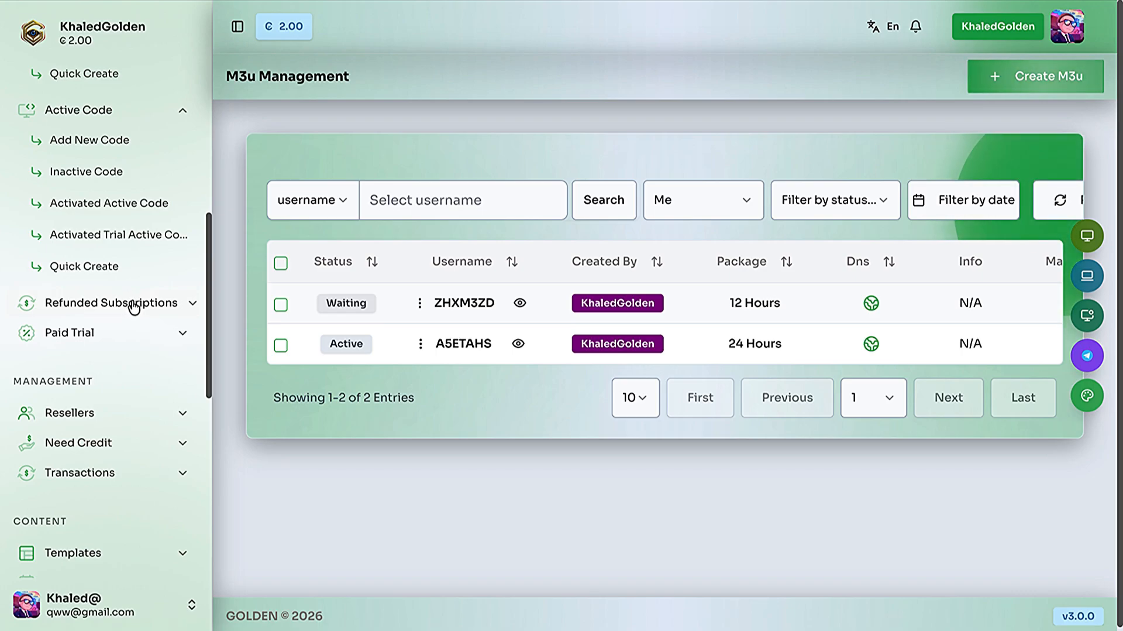
left_click(120, 336)
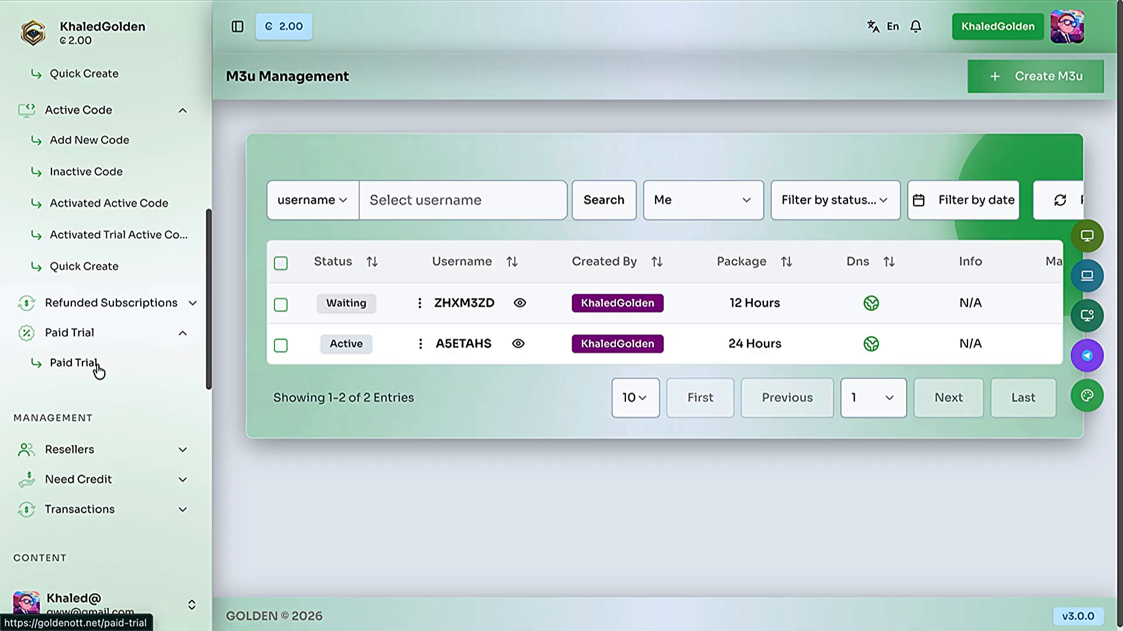
scroll(96, 371, "down", 2)
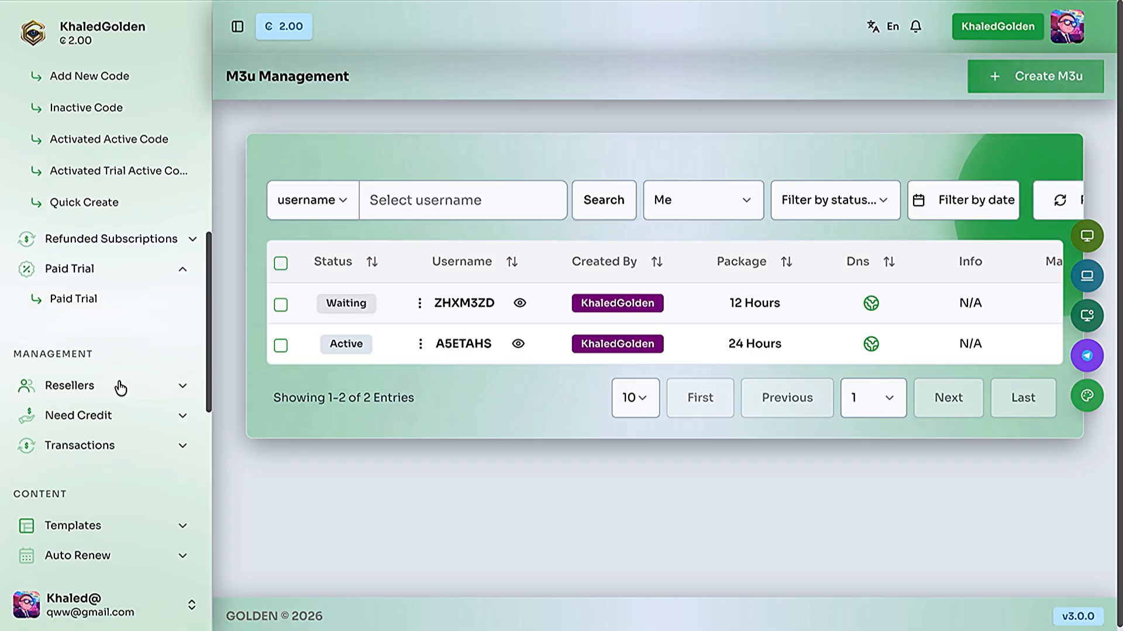
left_click(120, 385)
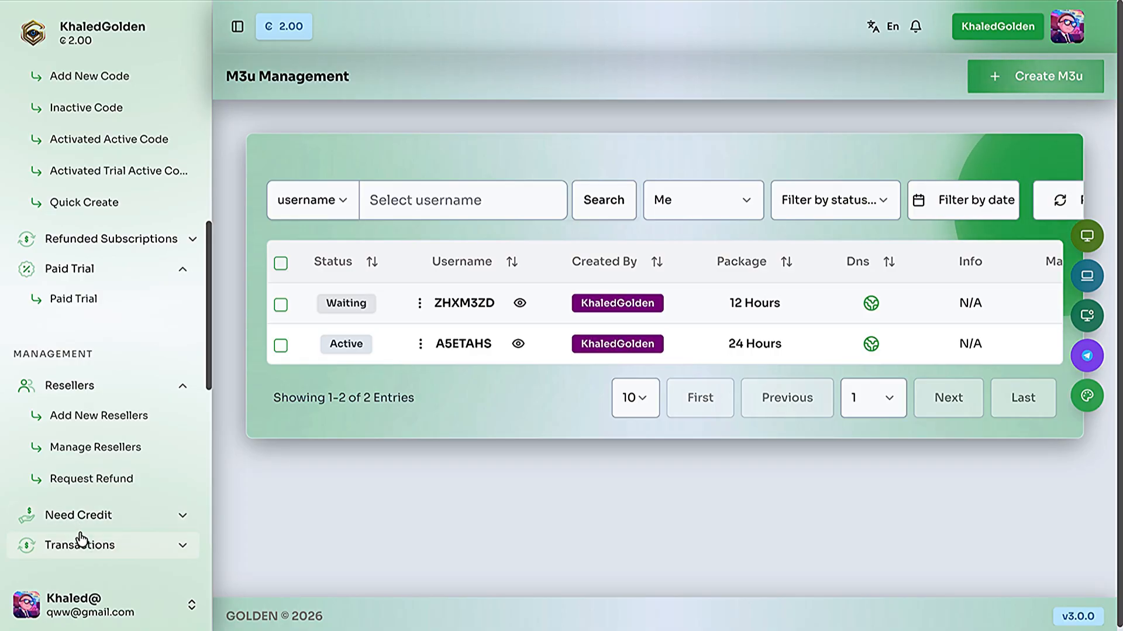
Expand the Templates section to view its options for adding and managing templates.
scroll(75, 535, "down", 3)
scroll(80, 535, "down", 1)
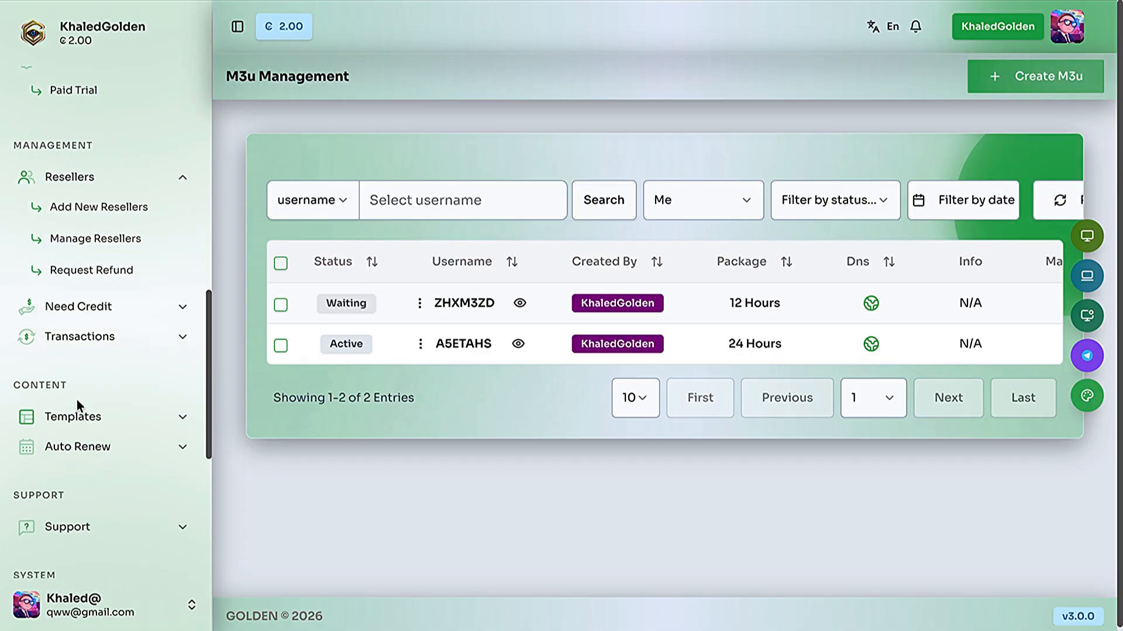
left_click(84, 415)
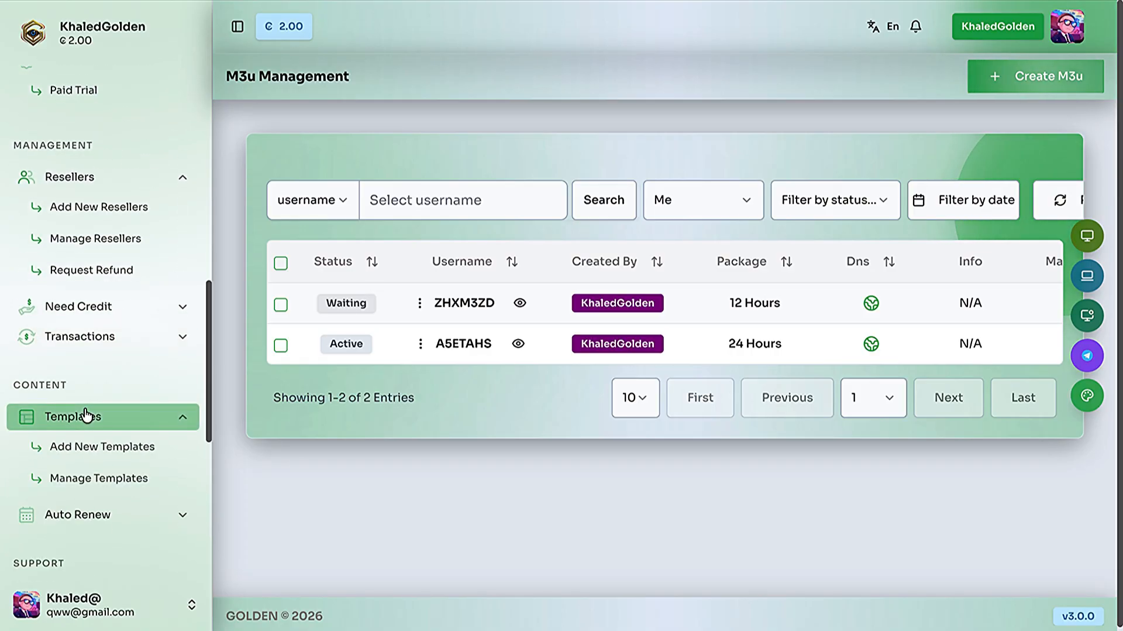
left_click(113, 454)
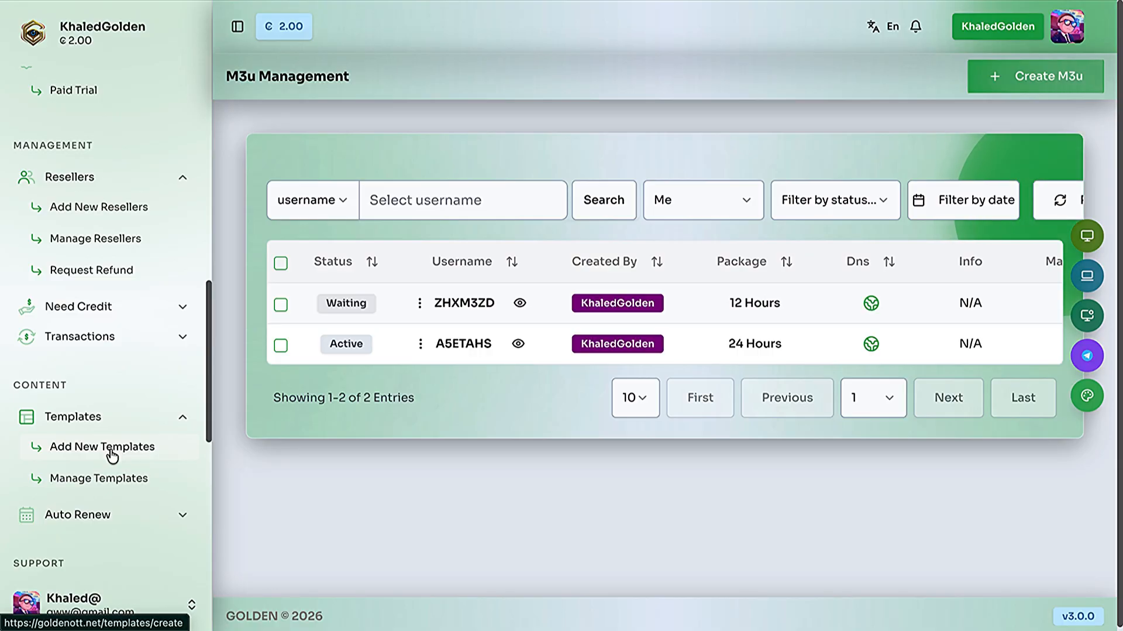
Look through the Support and System sections, expanding the Dns Domain and Help Center entries.
scroll(111, 456, "down", 2)
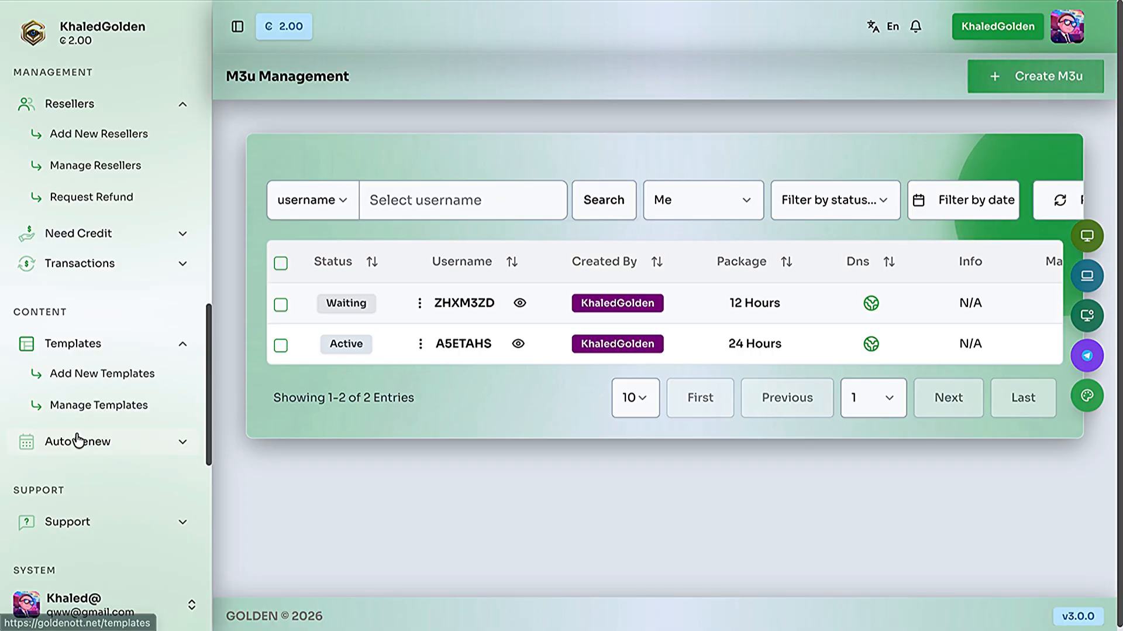
scroll(77, 439, "down", 1)
scroll(77, 440, "down", 1)
scroll(125, 428, "down", 2)
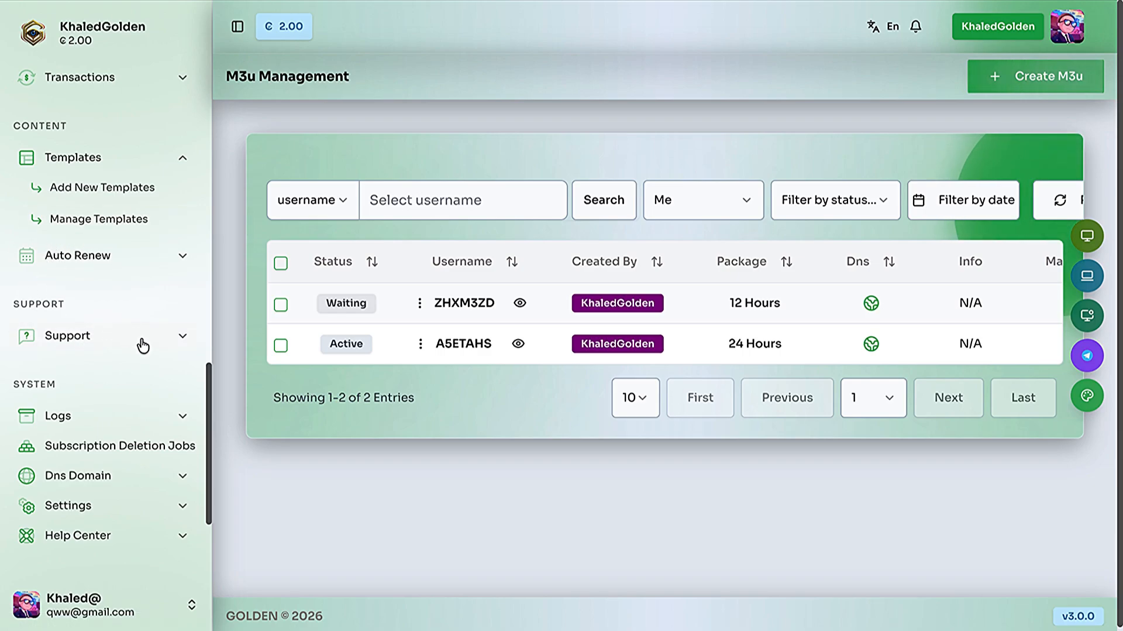
scroll(143, 347, "down", 1)
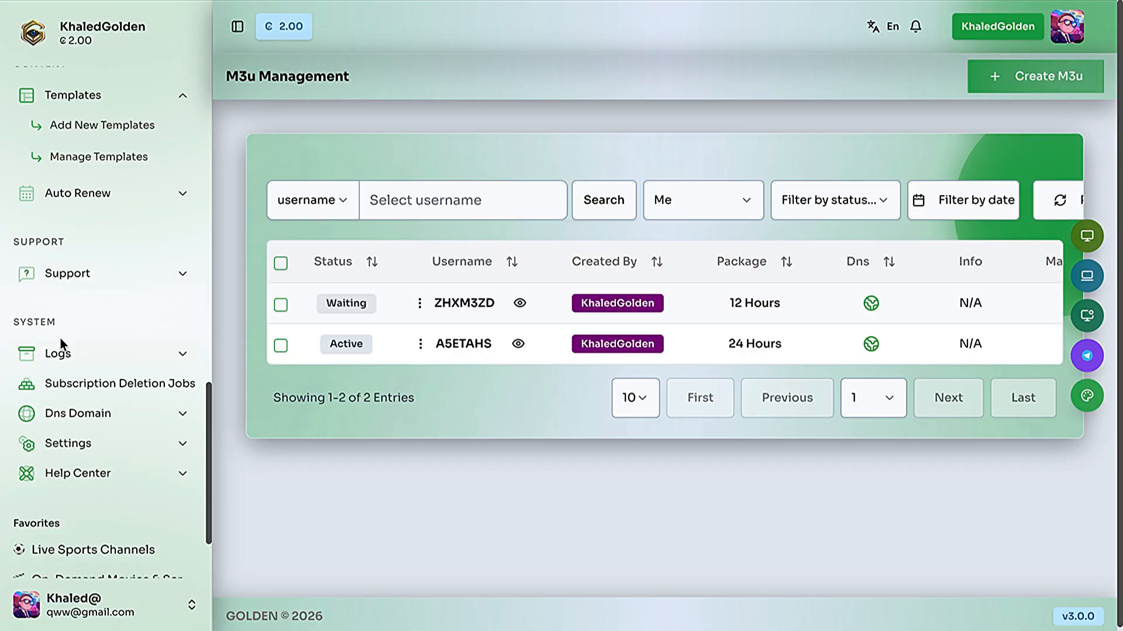
scroll(62, 345, "down", 1)
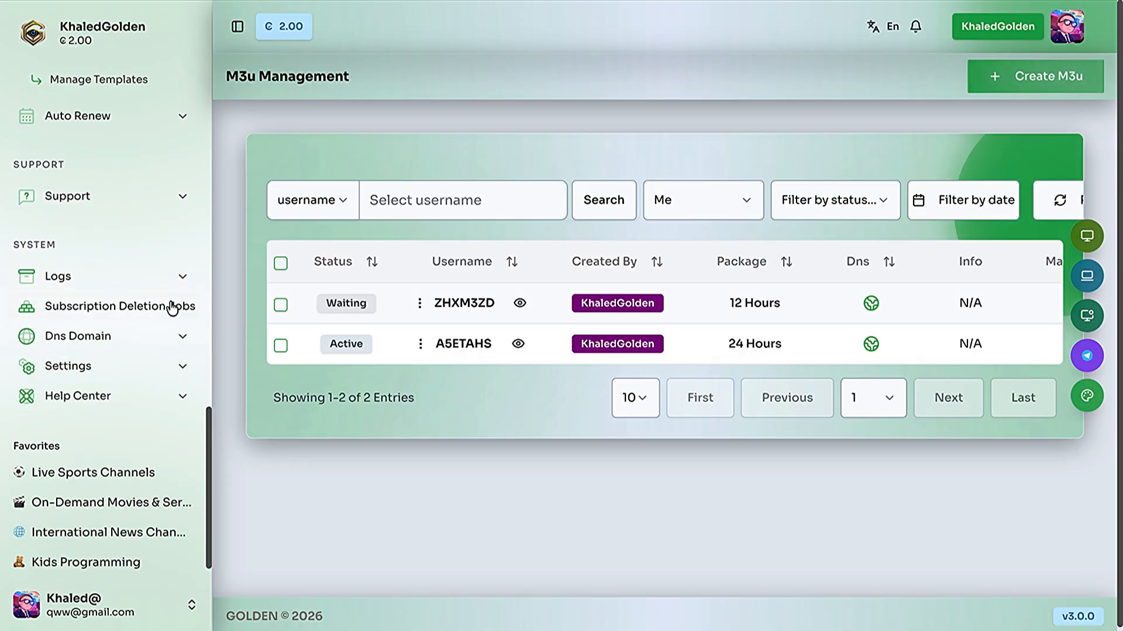
left_click(64, 338)
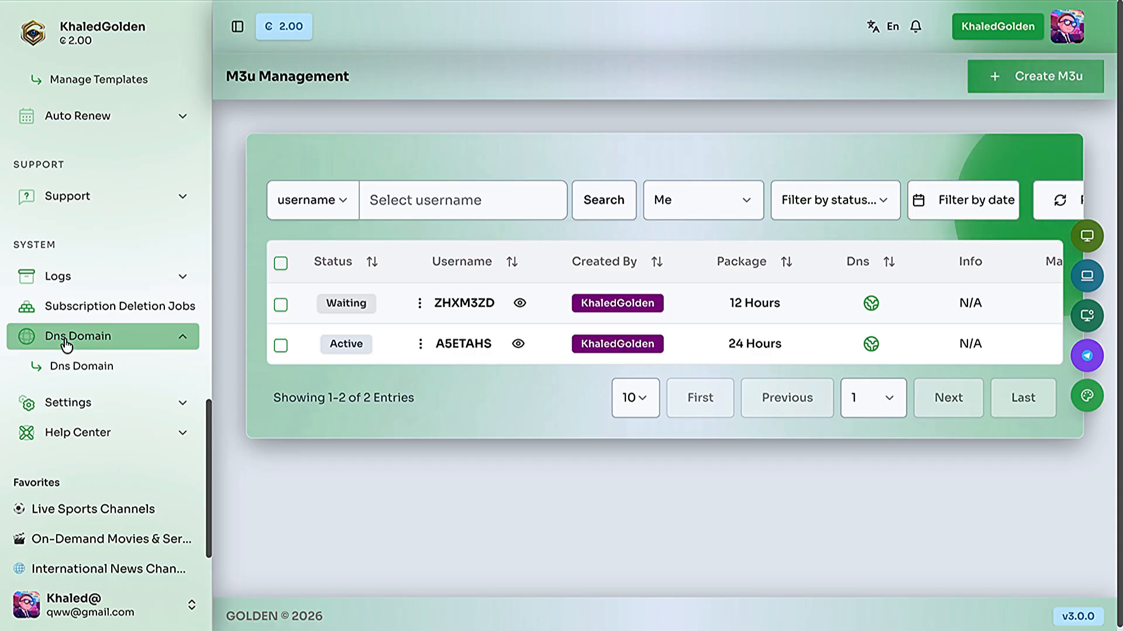
scroll(66, 344, "down", 1)
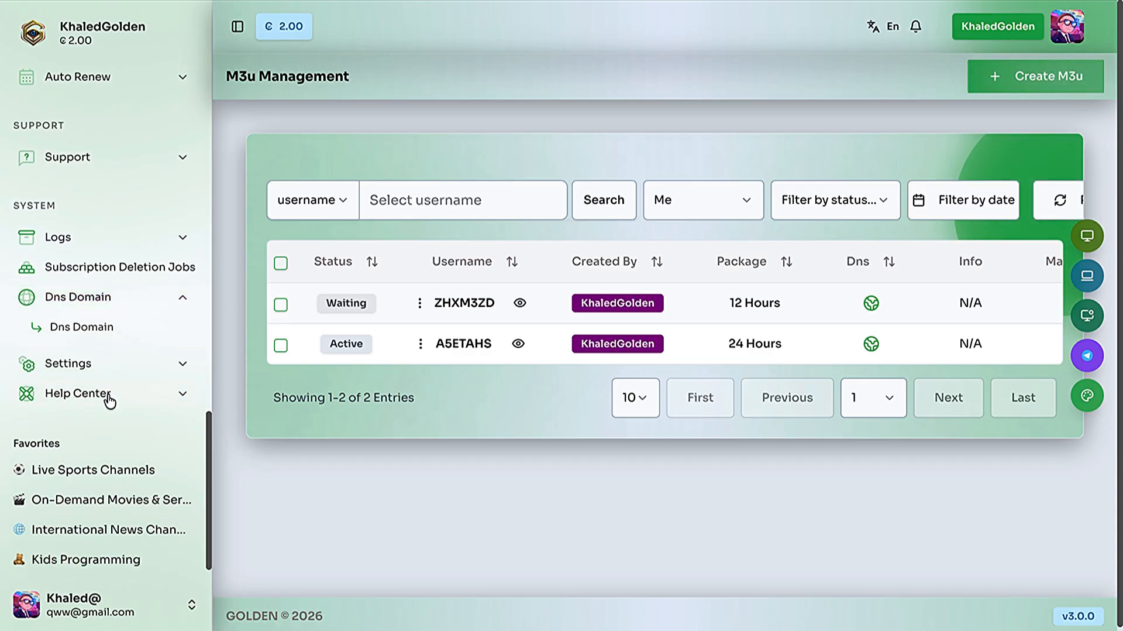
left_click(109, 401)
scroll(107, 398, "down", 2)
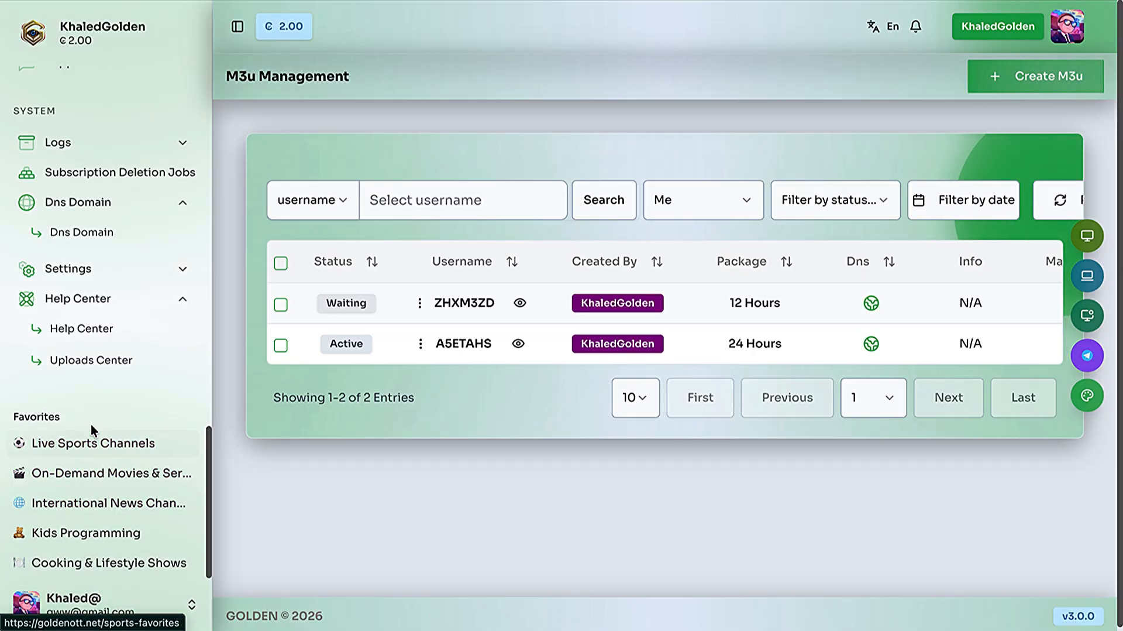
Open the Live Sports Channels favorite and browse the listed matches.
left_click(94, 445)
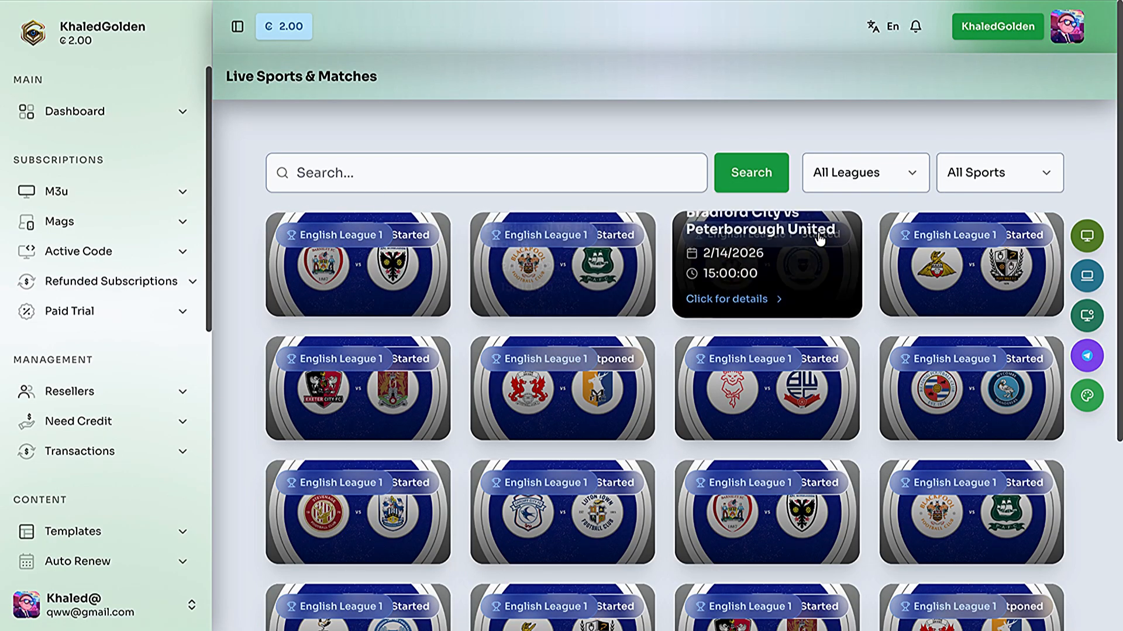
scroll(942, 230, "down", 5)
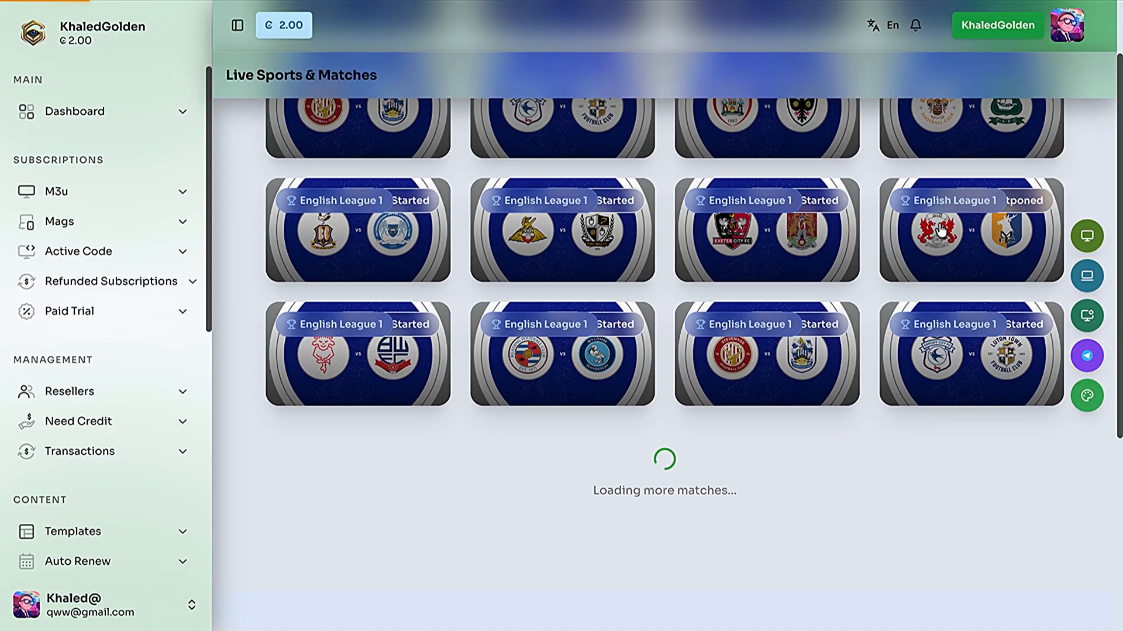
scroll(941, 228, "down", 3)
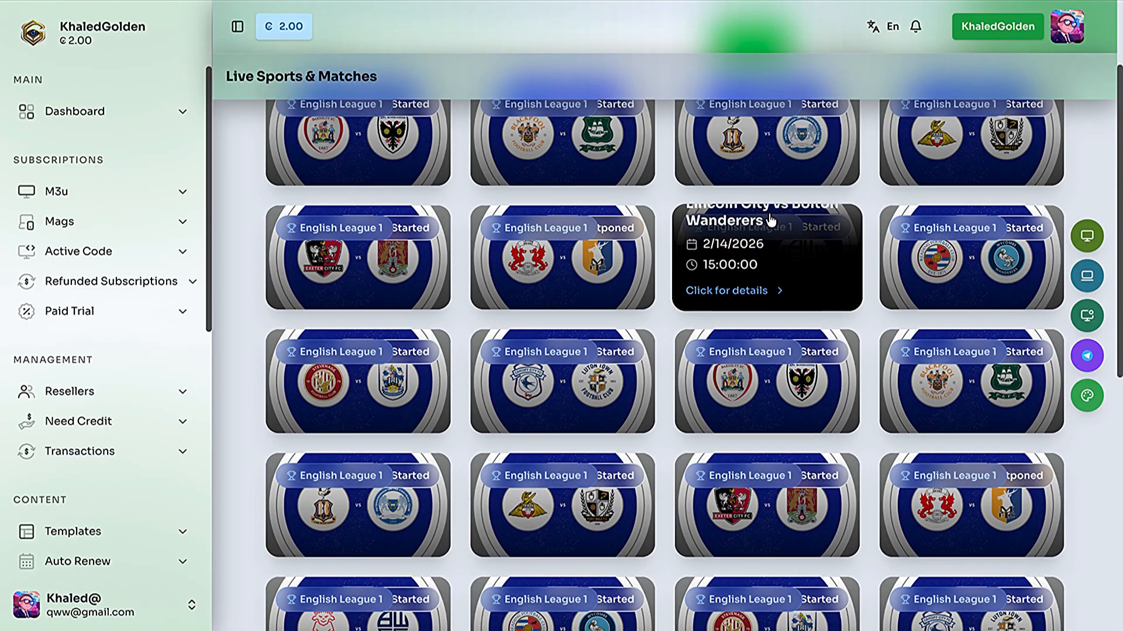